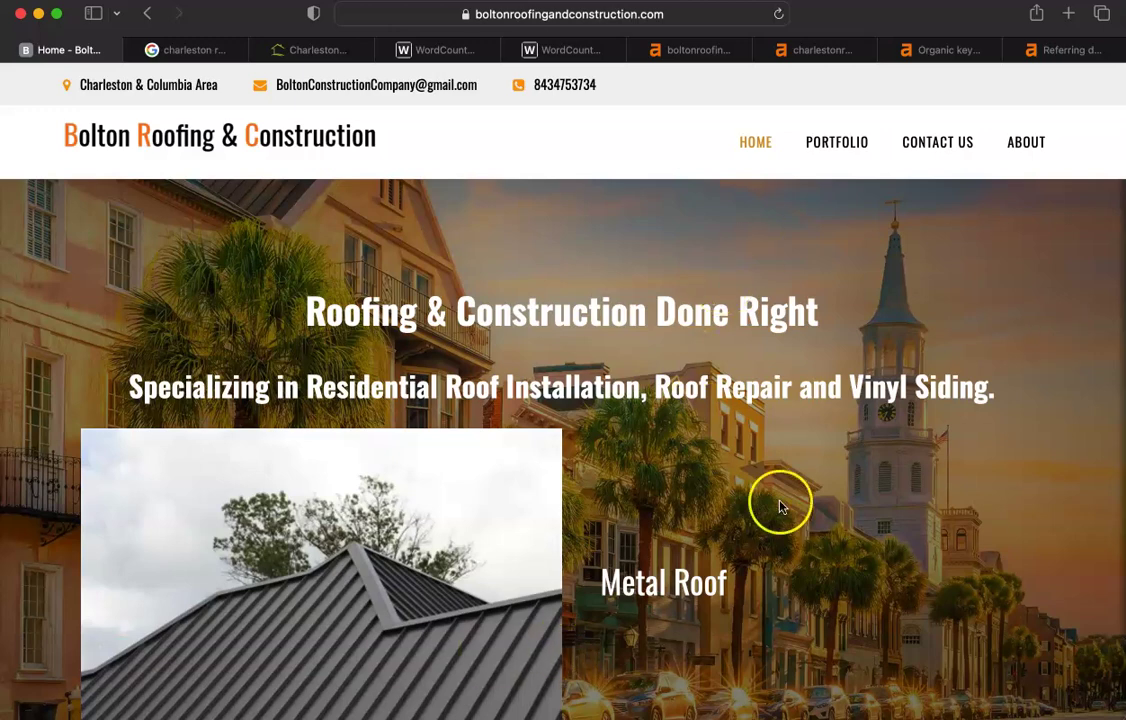
Review the Bolton Roofing & Construction home page from its headline through the roofing and siding service sections
scroll(782, 507, "down", 14)
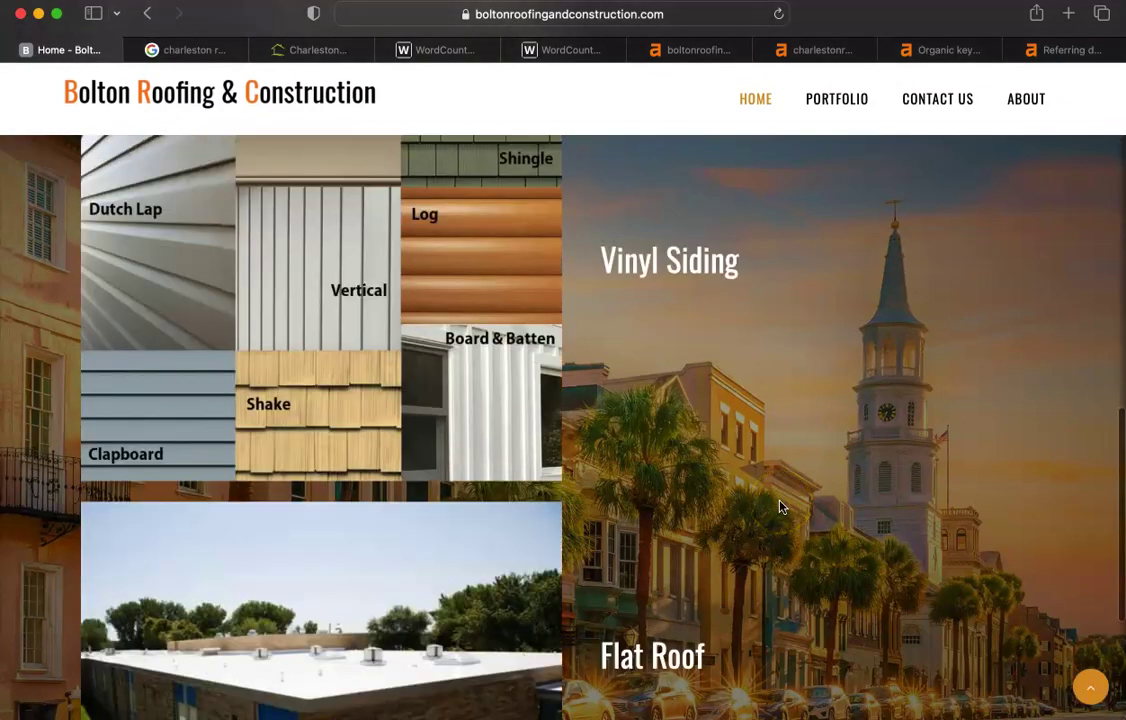
scroll(780, 500, "up", 15)
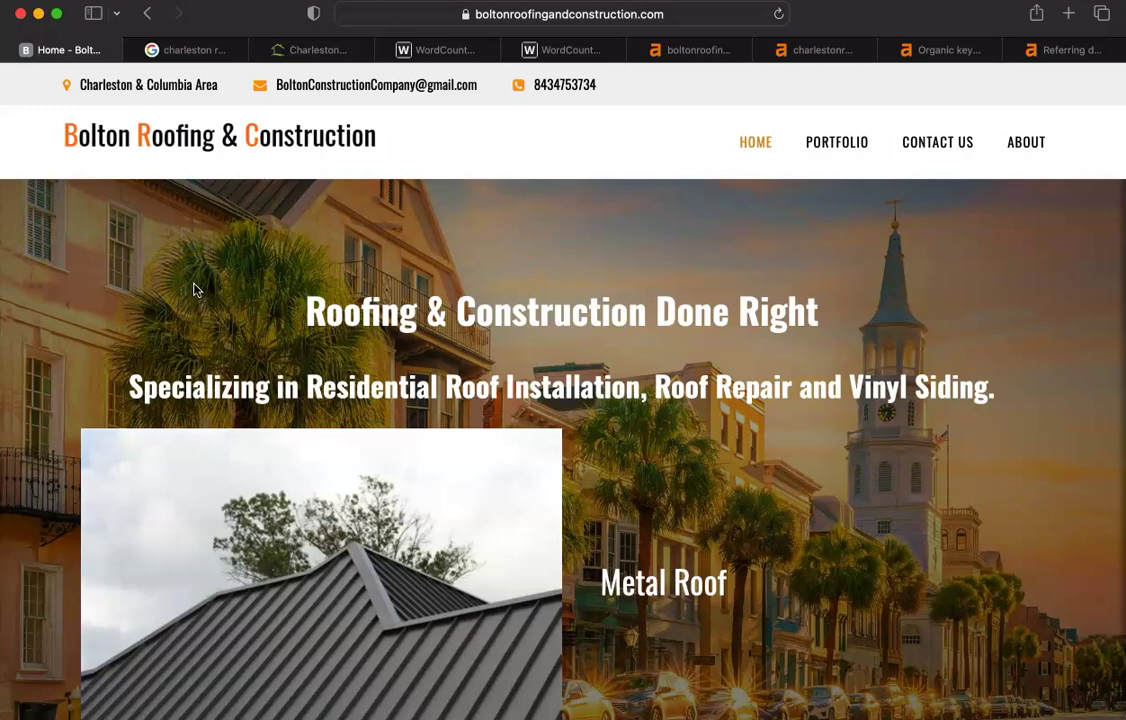
Examine the sponsored and local business listings in the Google results for charleston roofers
left_click(187, 50)
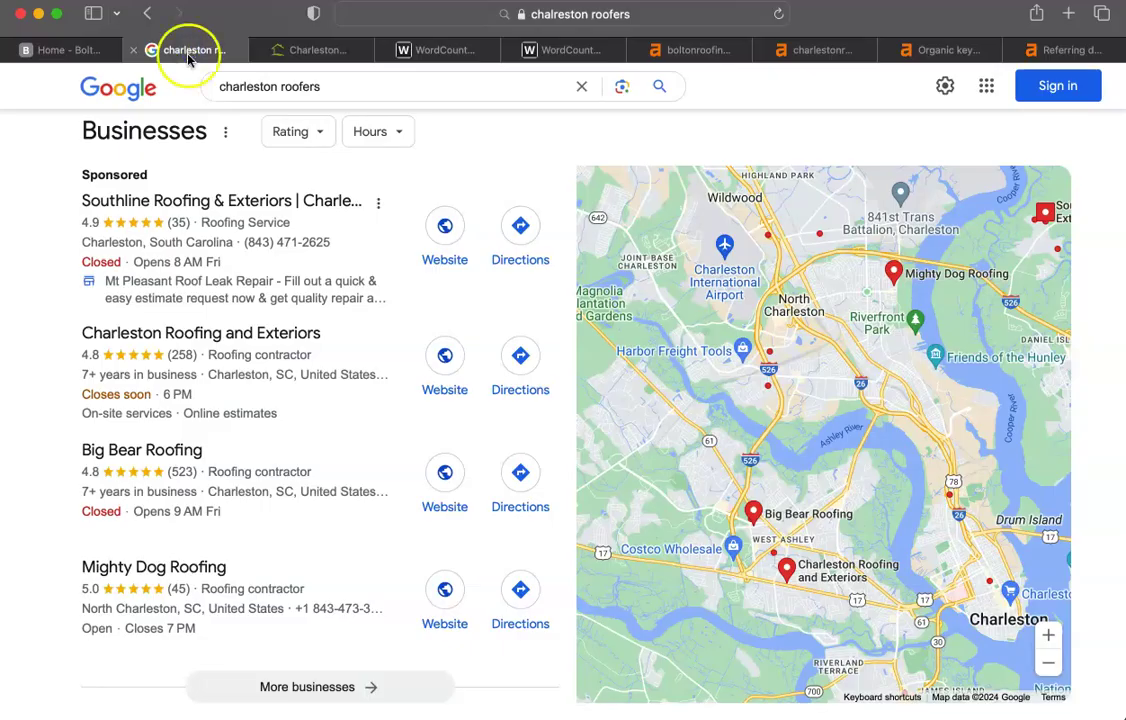
scroll(325, 203, "up", 3)
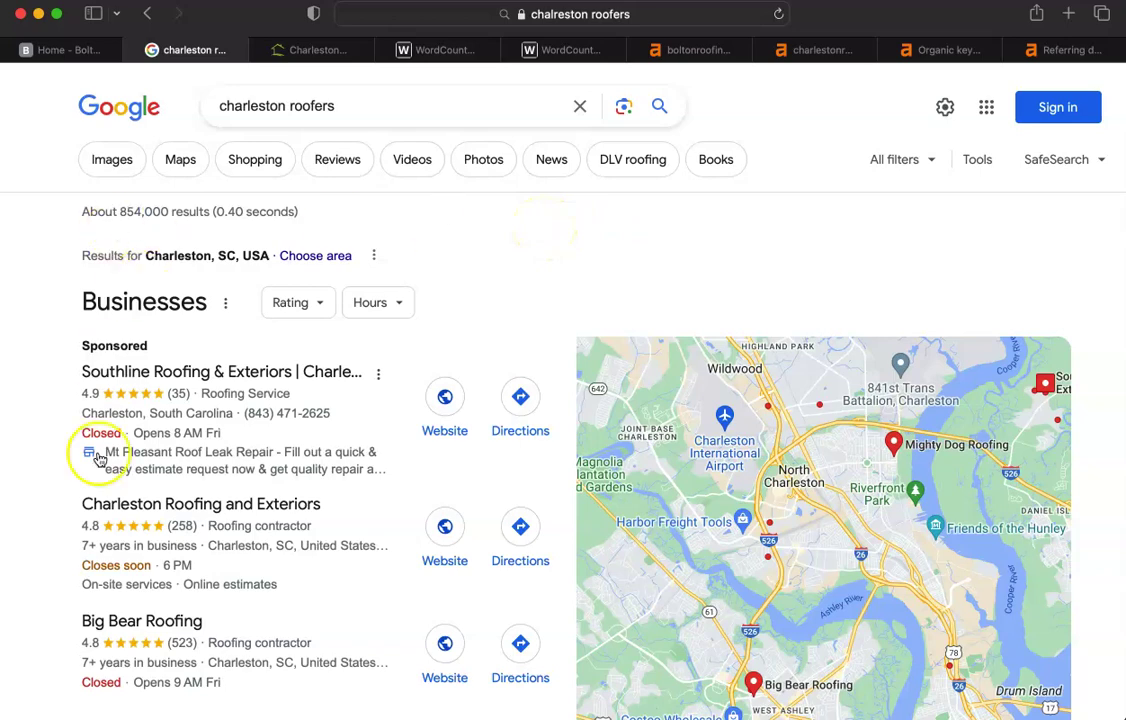
scroll(31, 390, "down", 1)
scroll(31, 388, "down", 3)
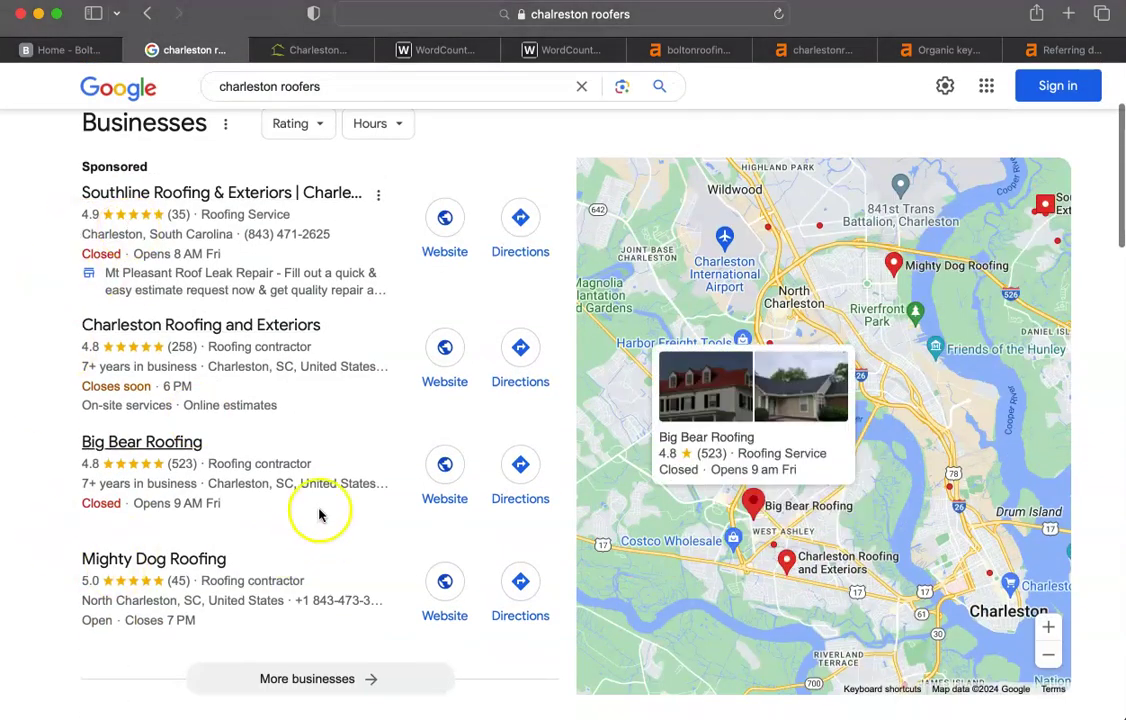
left_click(708, 424)
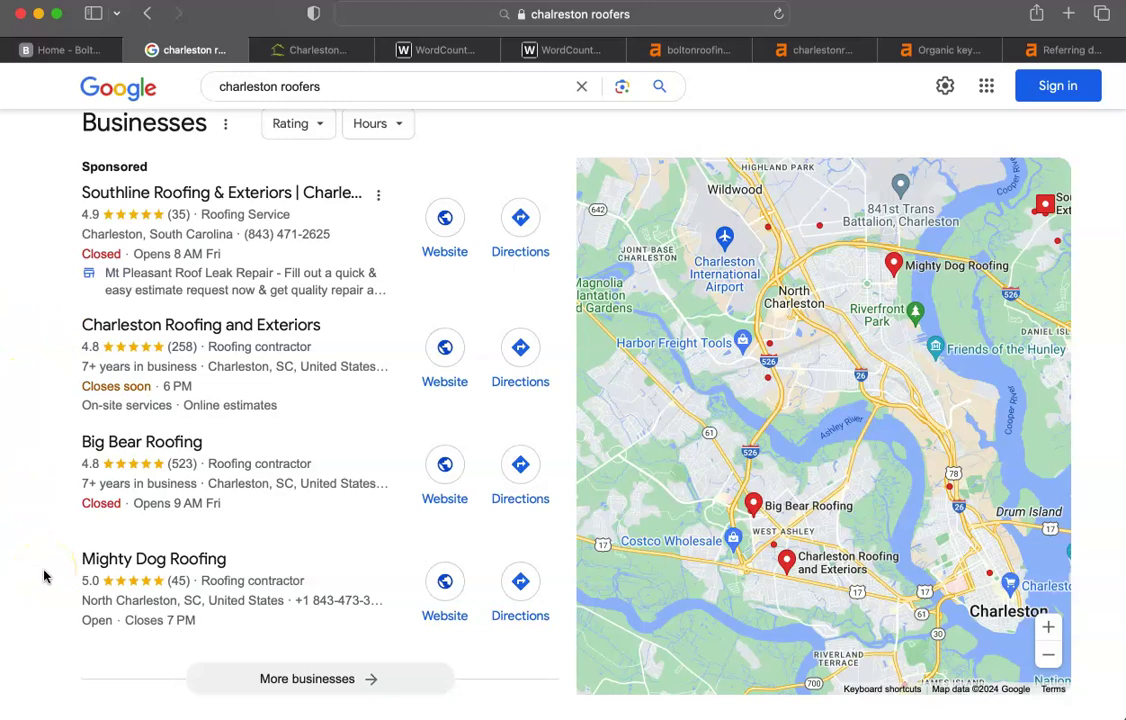
scroll(156, 243, "up", 4)
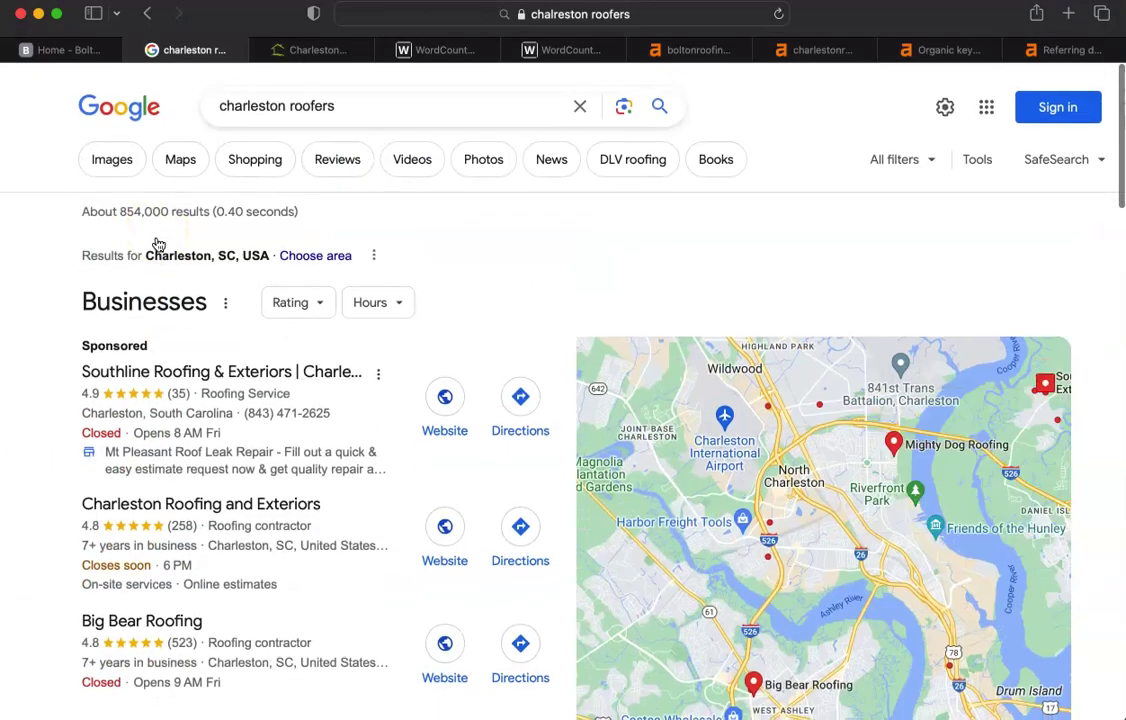
Examine the organic results below the business listings for charleston roofers and compare them with the map listings
scroll(157, 244, "down", 5)
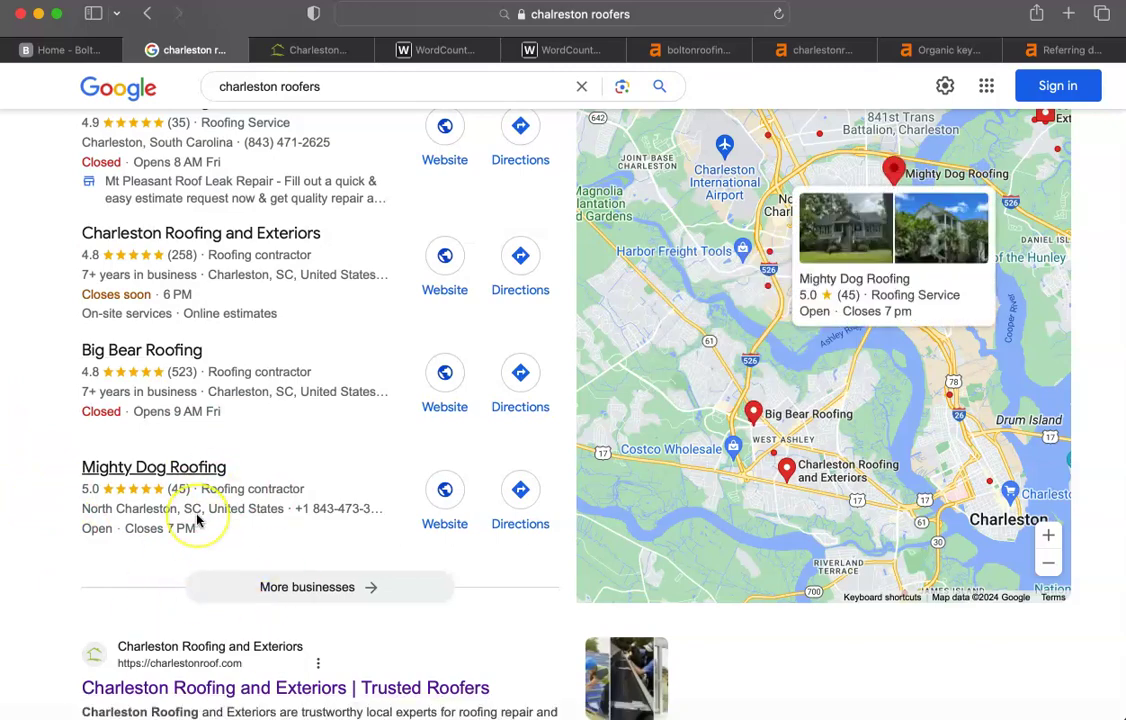
scroll(197, 519, "down", 5)
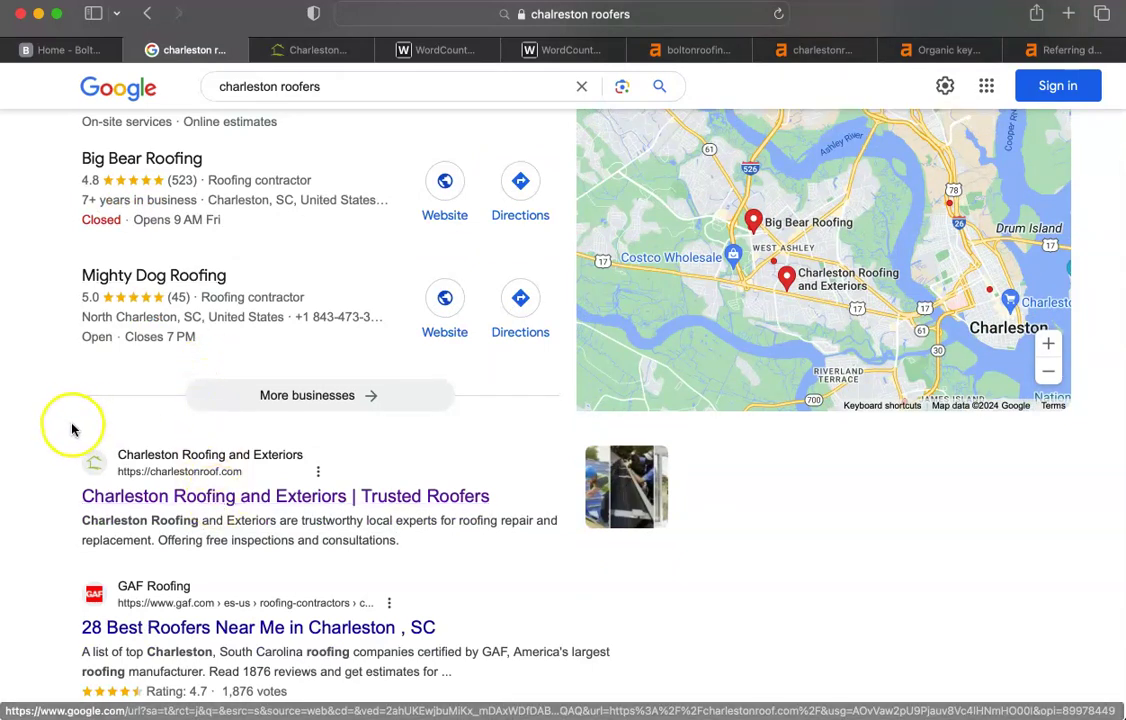
scroll(72, 429, "down", 2)
scroll(72, 429, "down", 1)
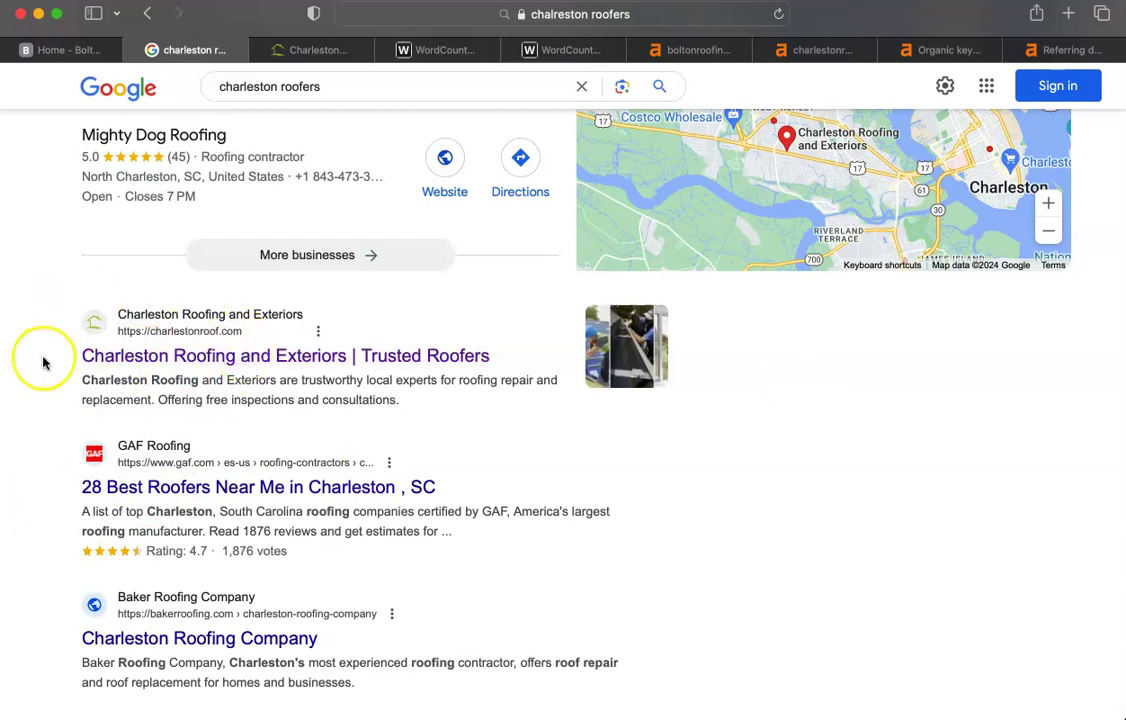
scroll(43, 362, "up", 1)
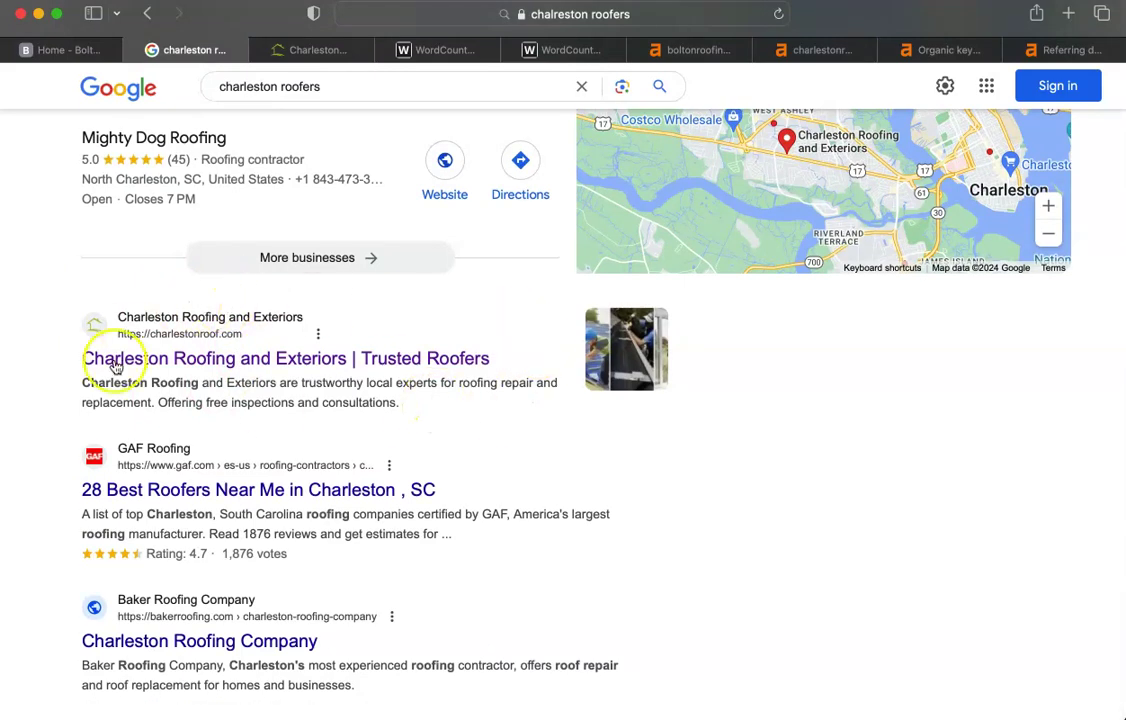
scroll(221, 231, "up", 5)
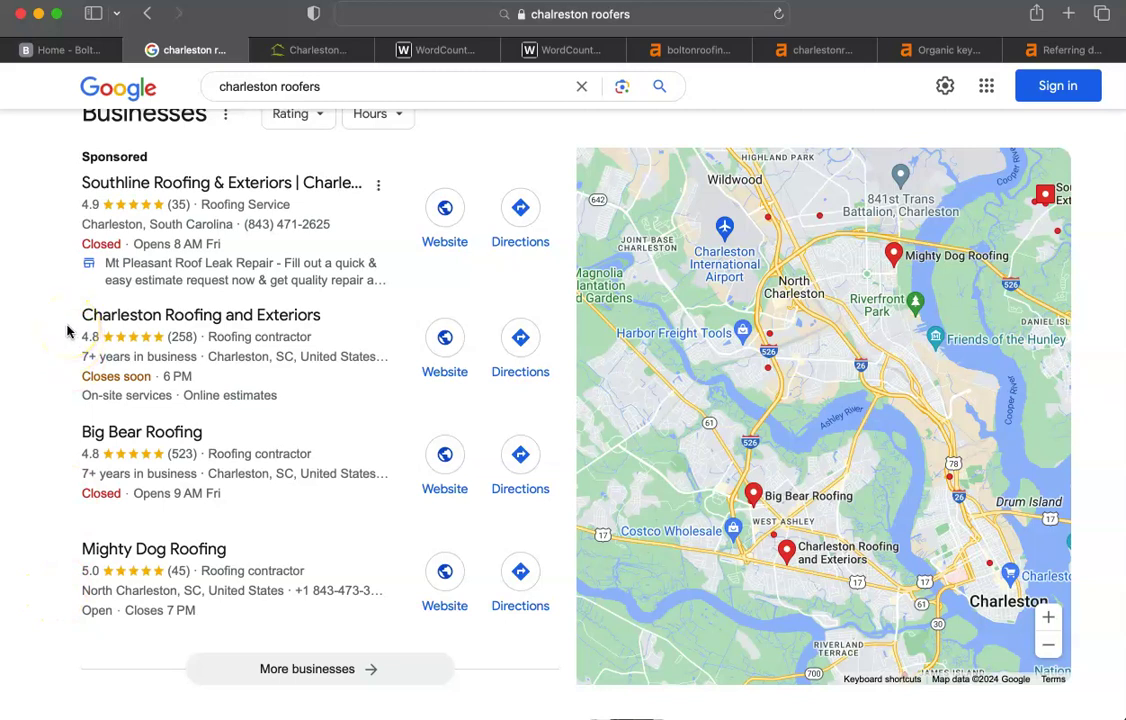
scroll(67, 331, "down", 2)
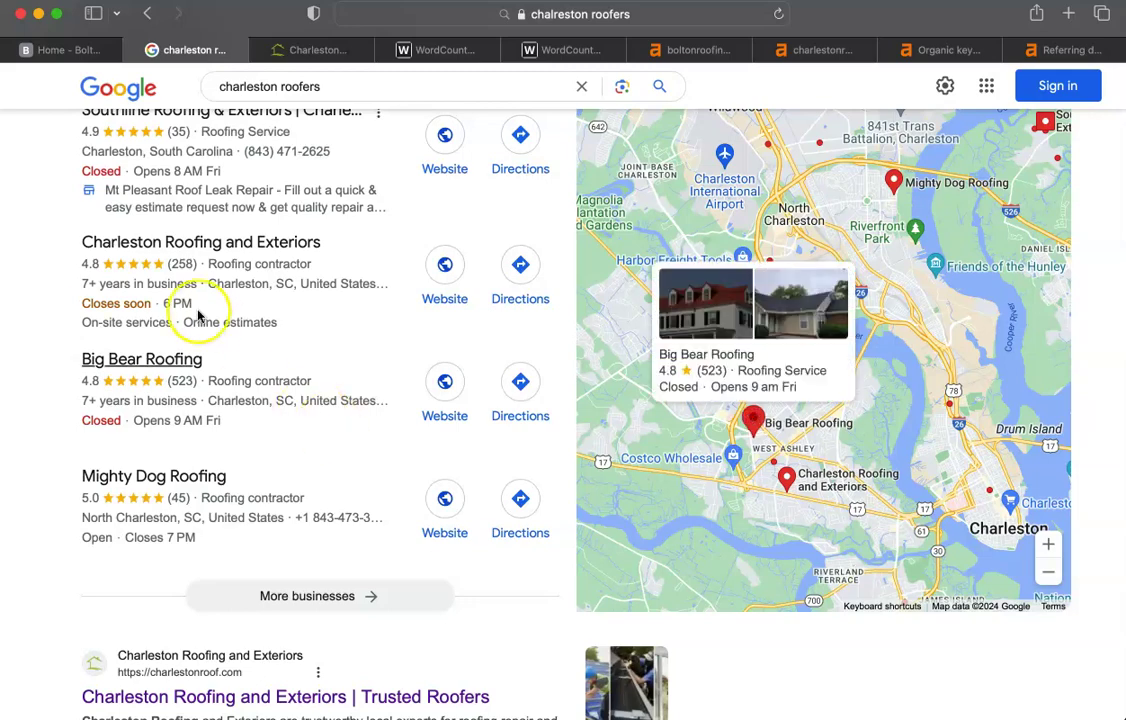
scroll(435, 412, "down", 5)
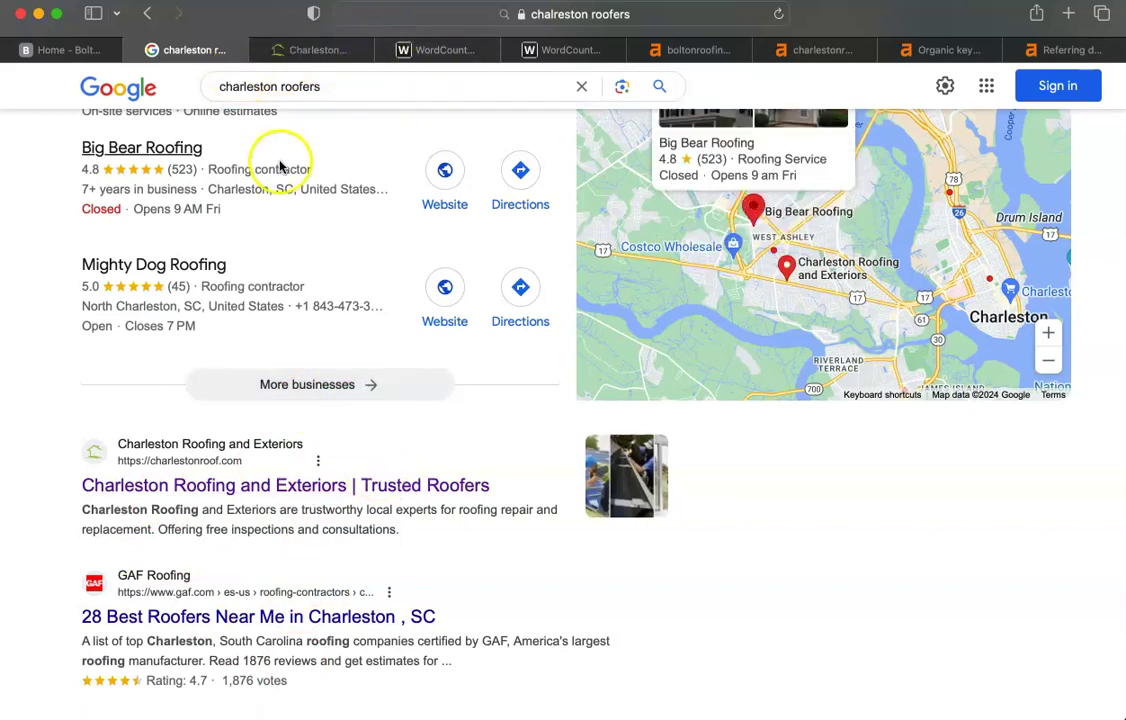
scroll(282, 170, "up", 10)
Copy all text from the Bolton Roofing & Construction home page and paste it into the first WordCounter page to count its words
left_click(50, 50)
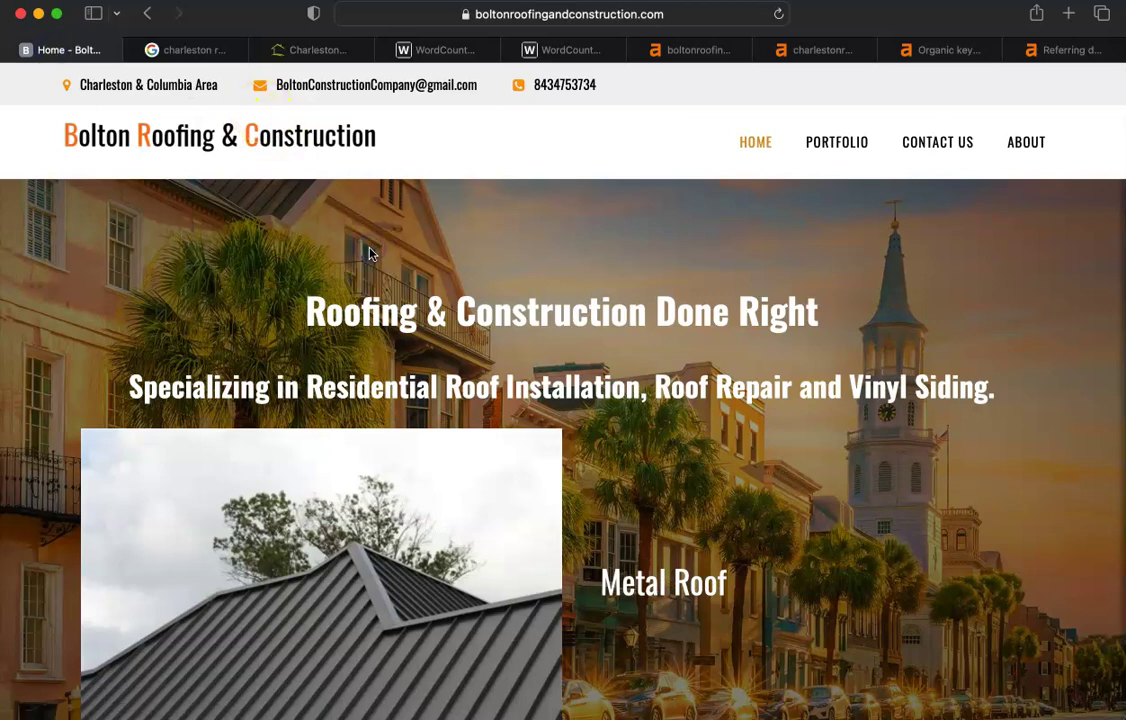
key("super+a")
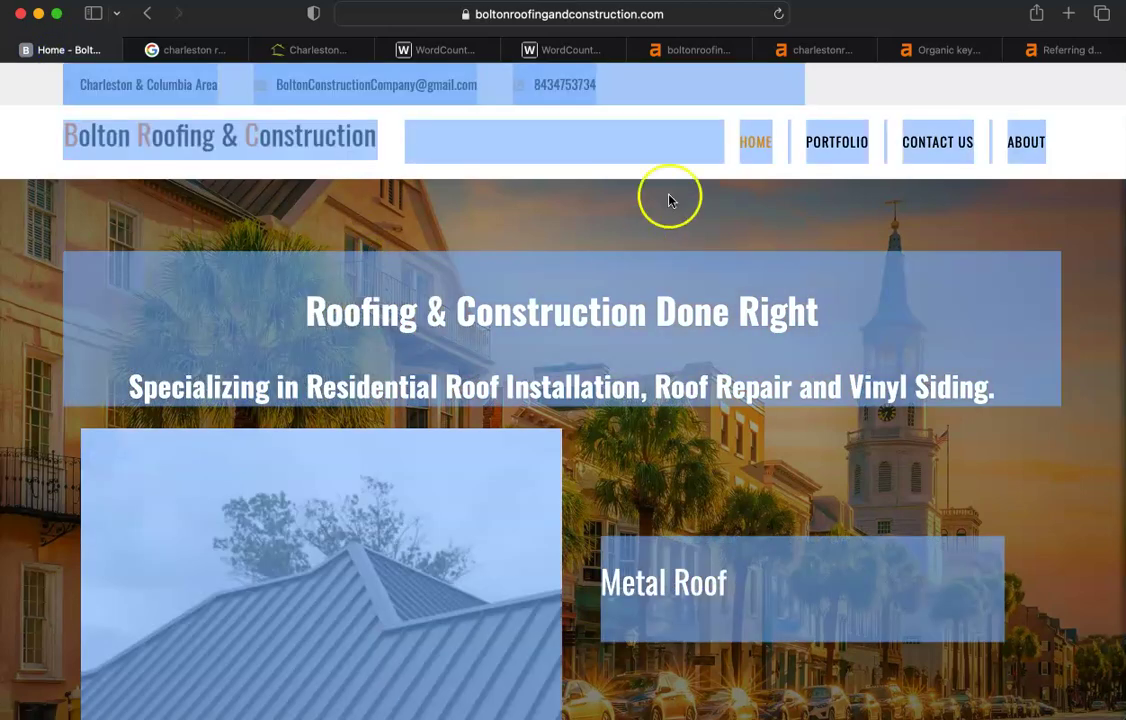
left_click(555, 47)
left_click(422, 55)
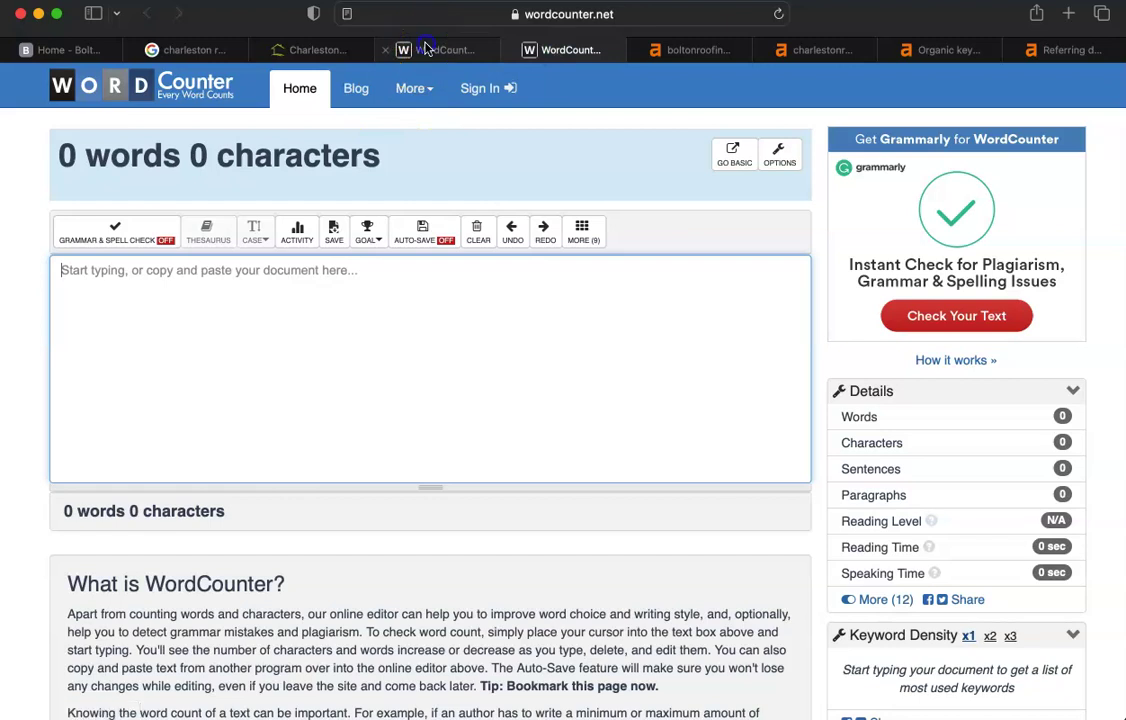
left_click(366, 310)
key("super+v")
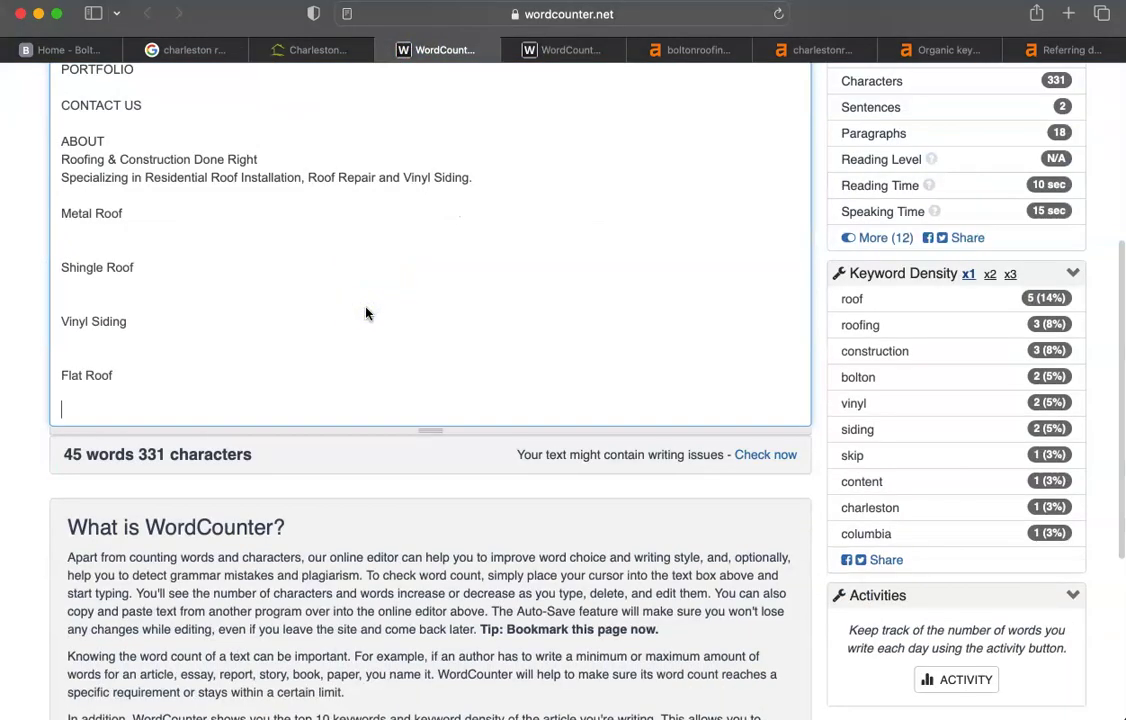
key("Return")
scroll(460, 315, "up", 5)
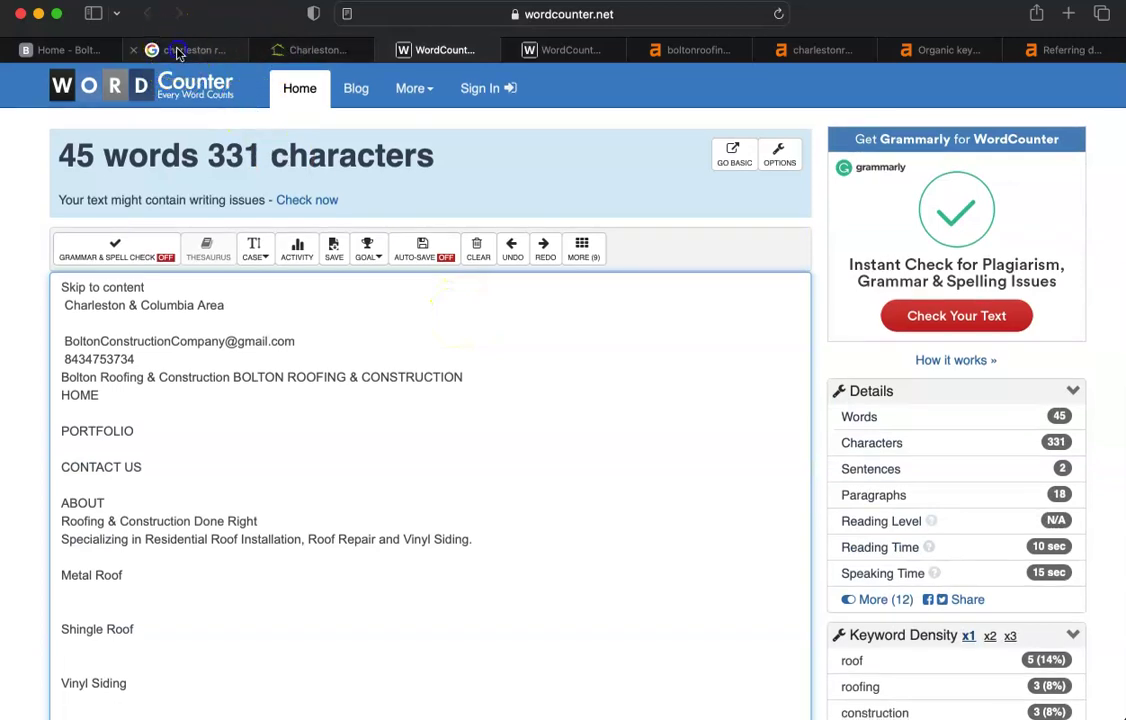
Copy all text from the home page of the top organic competitor, charlestonroof.com, and paste it into the second WordCounter page
left_click(172, 48)
scroll(267, 563, "down", 3)
scroll(267, 563, "down", 2)
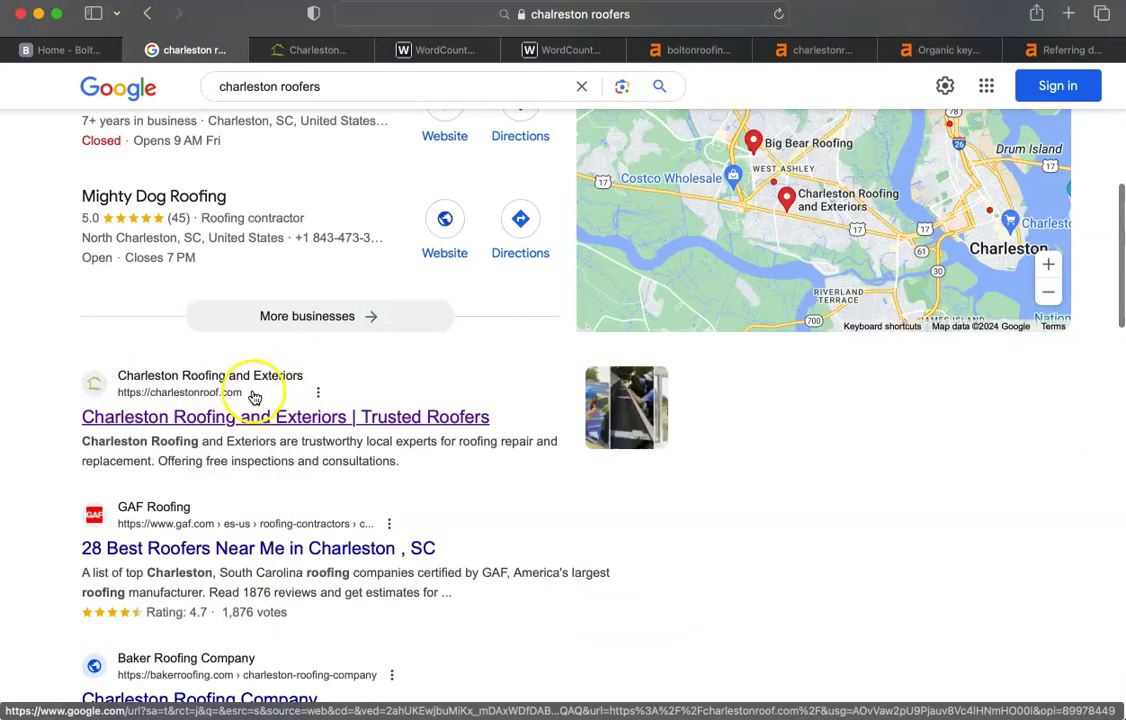
scroll(255, 397, "up", 5)
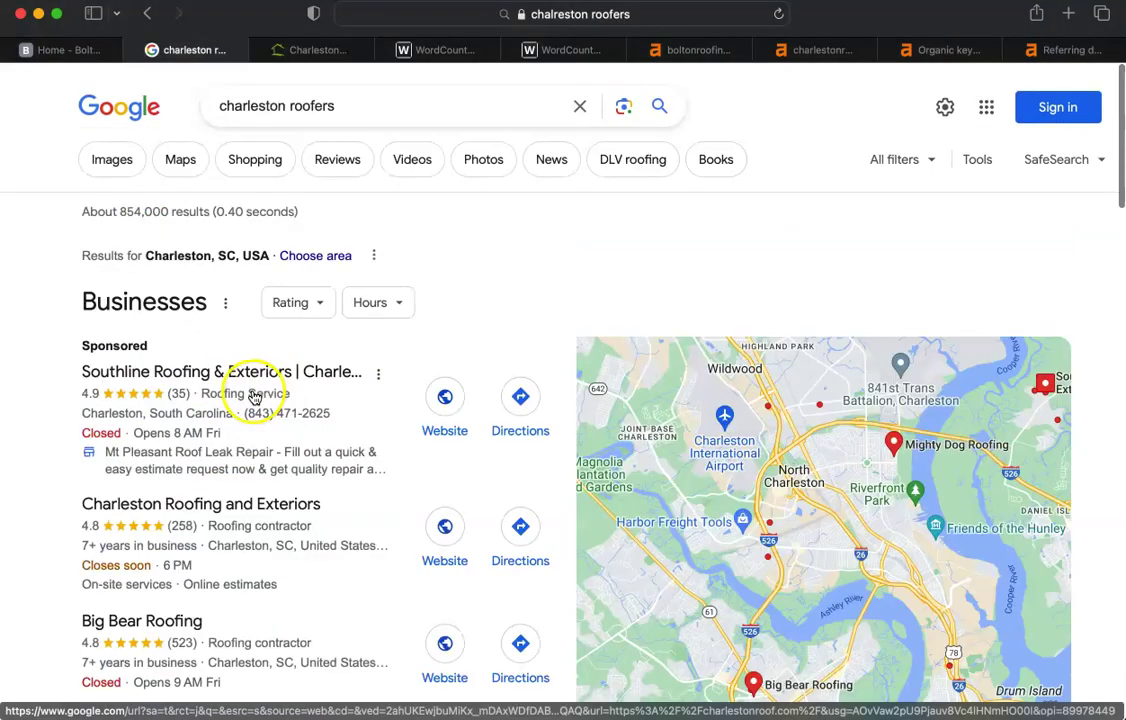
left_click(298, 50)
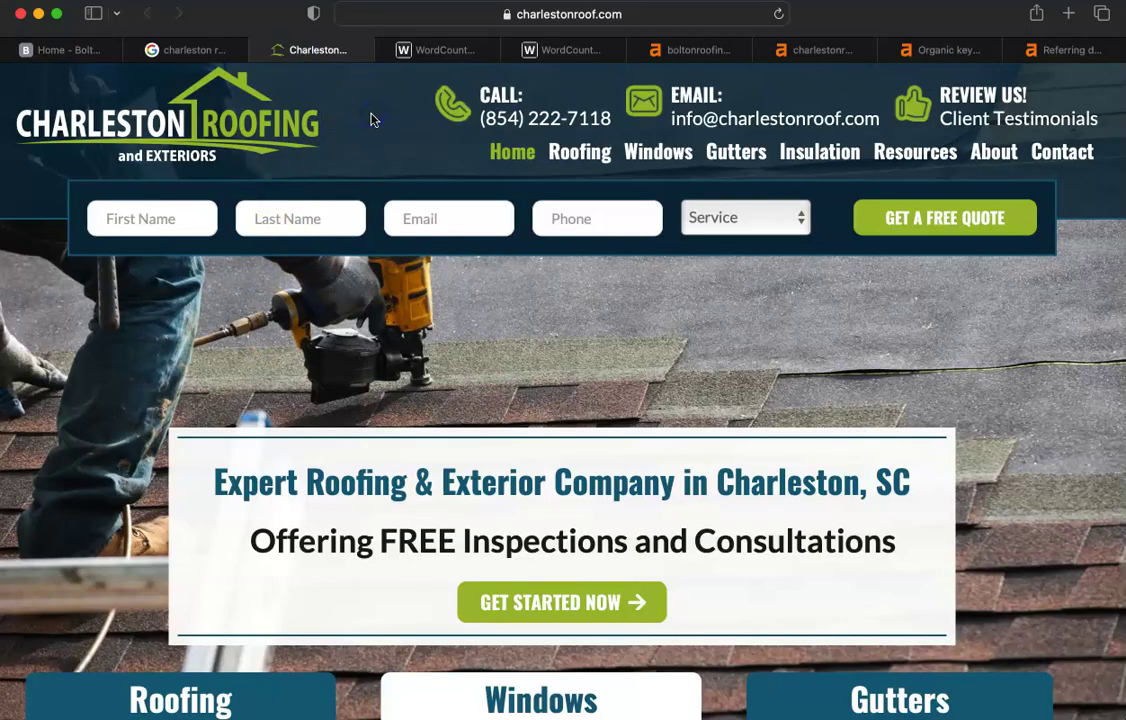
key("super+a")
left_click(531, 118)
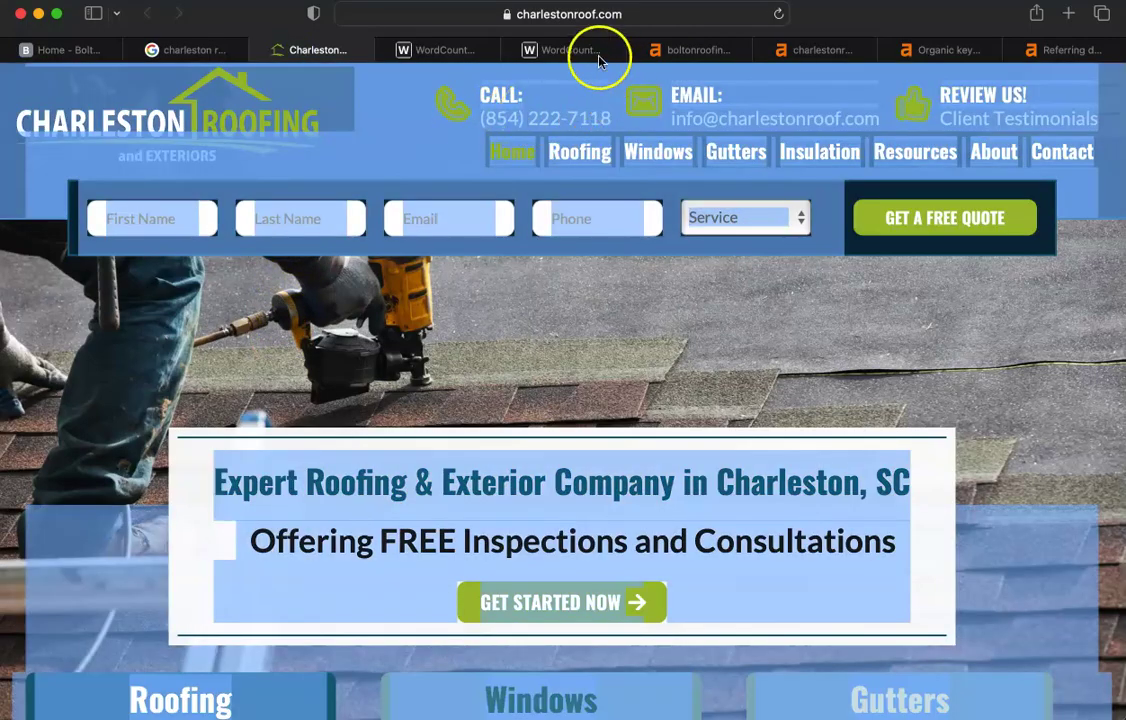
left_click(563, 48)
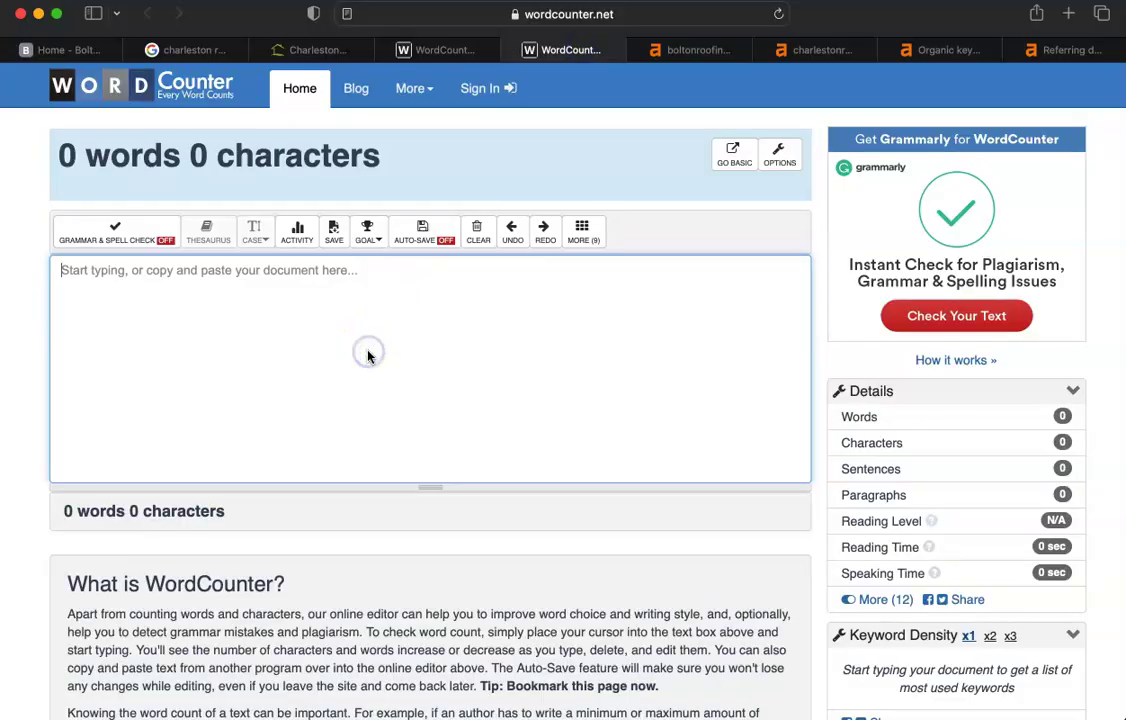
key("super+v")
scroll(367, 357, "up", 15)
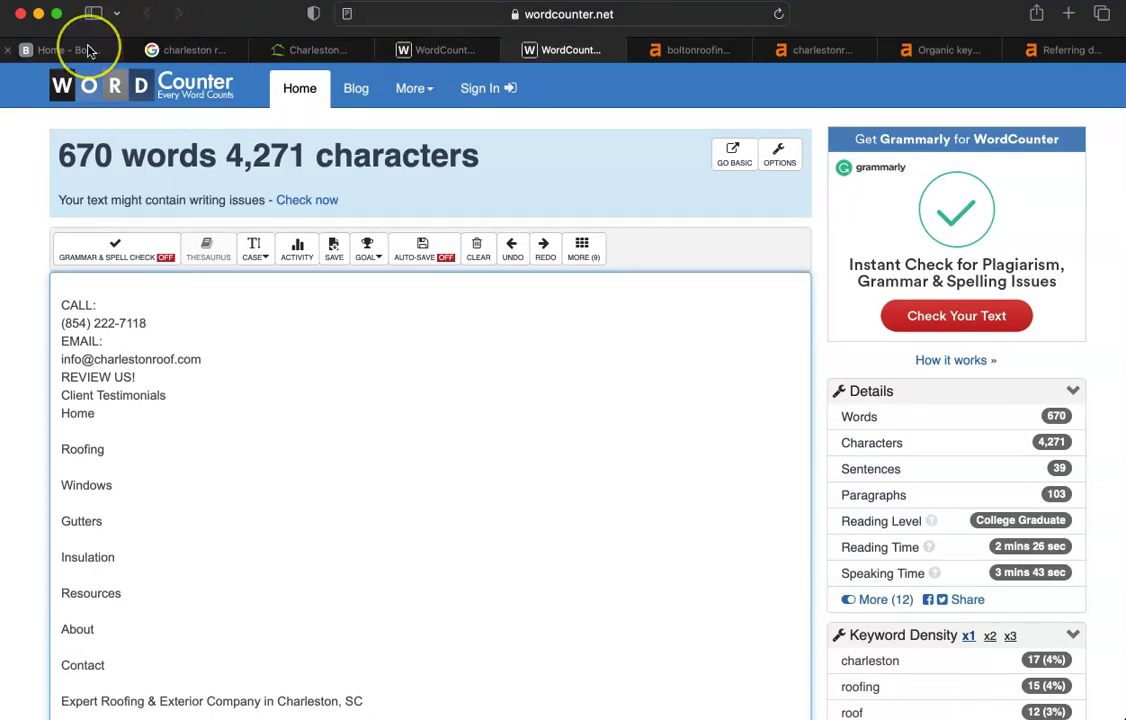
Compare the WordCounter totals for the Bolton home page and the charlestonroof.com home page
mouse_move(88, 50)
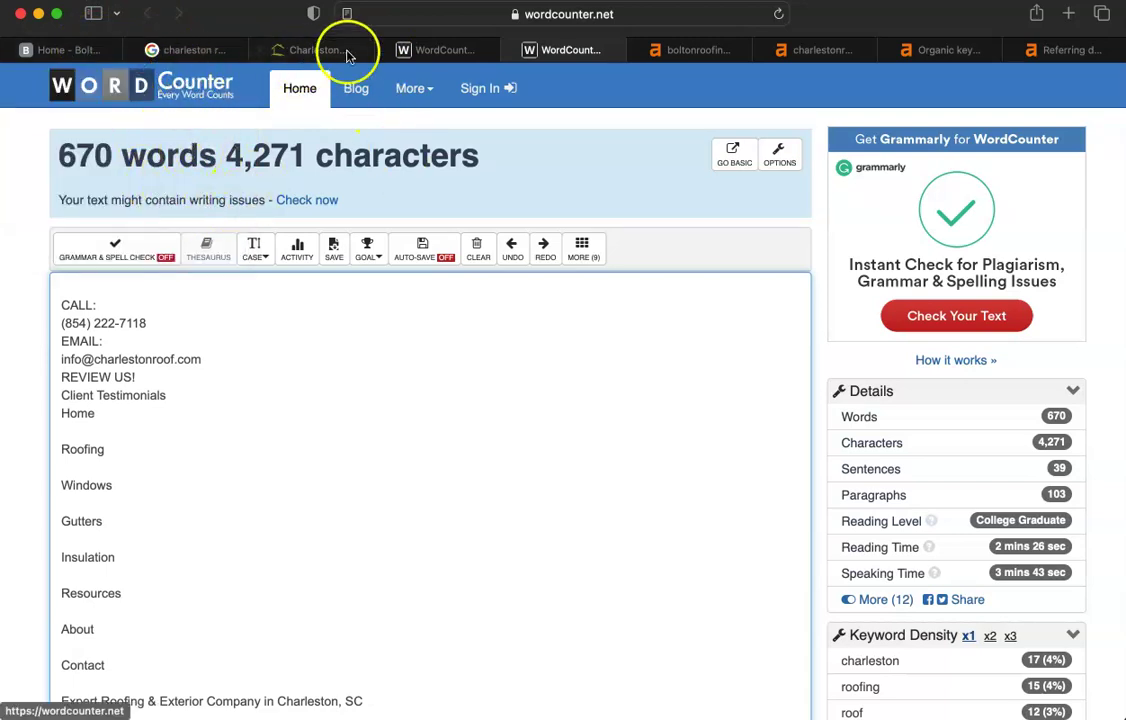
left_click(440, 48)
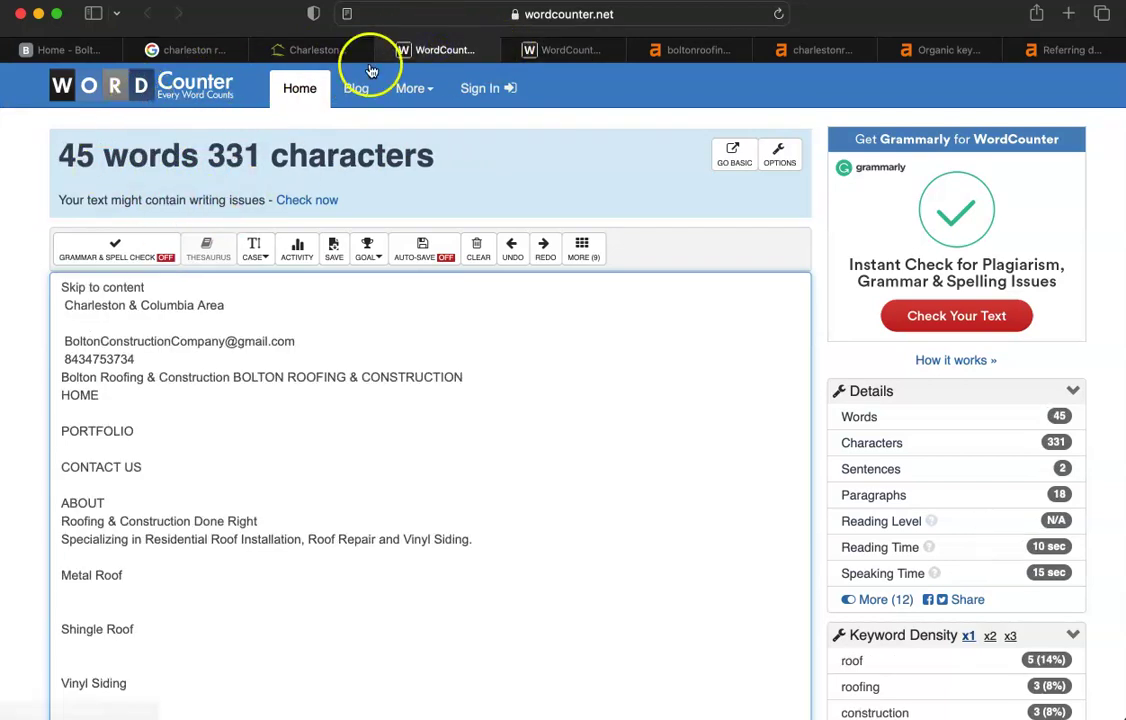
left_click(584, 50)
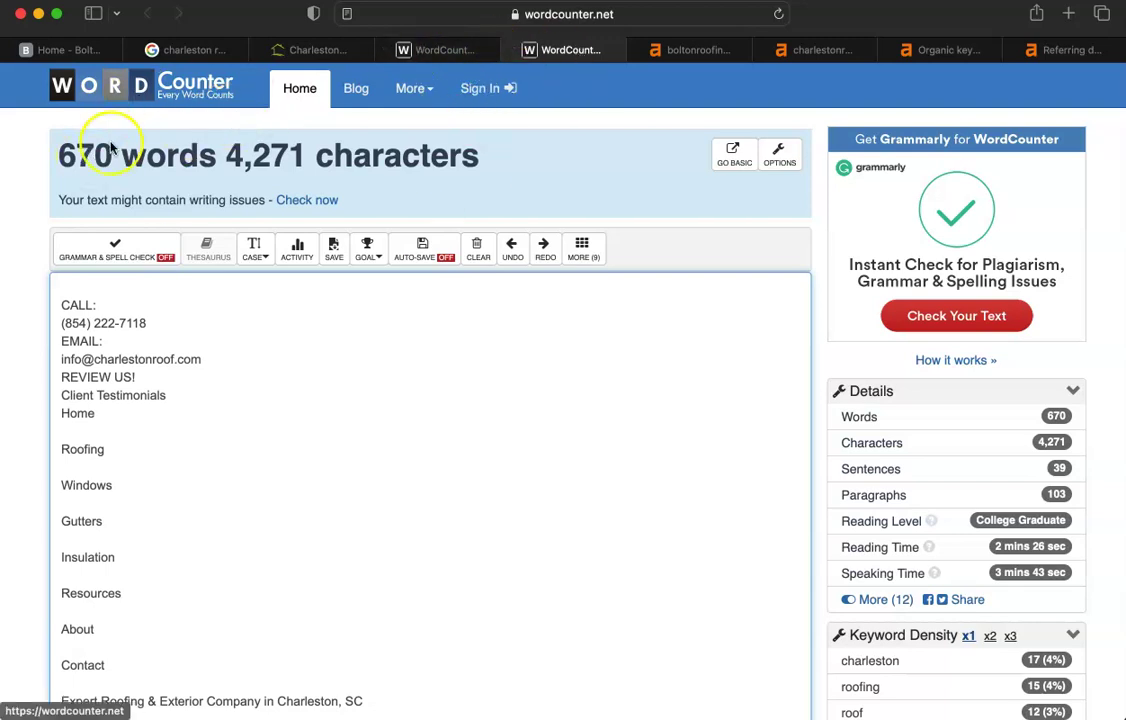
left_click(440, 50)
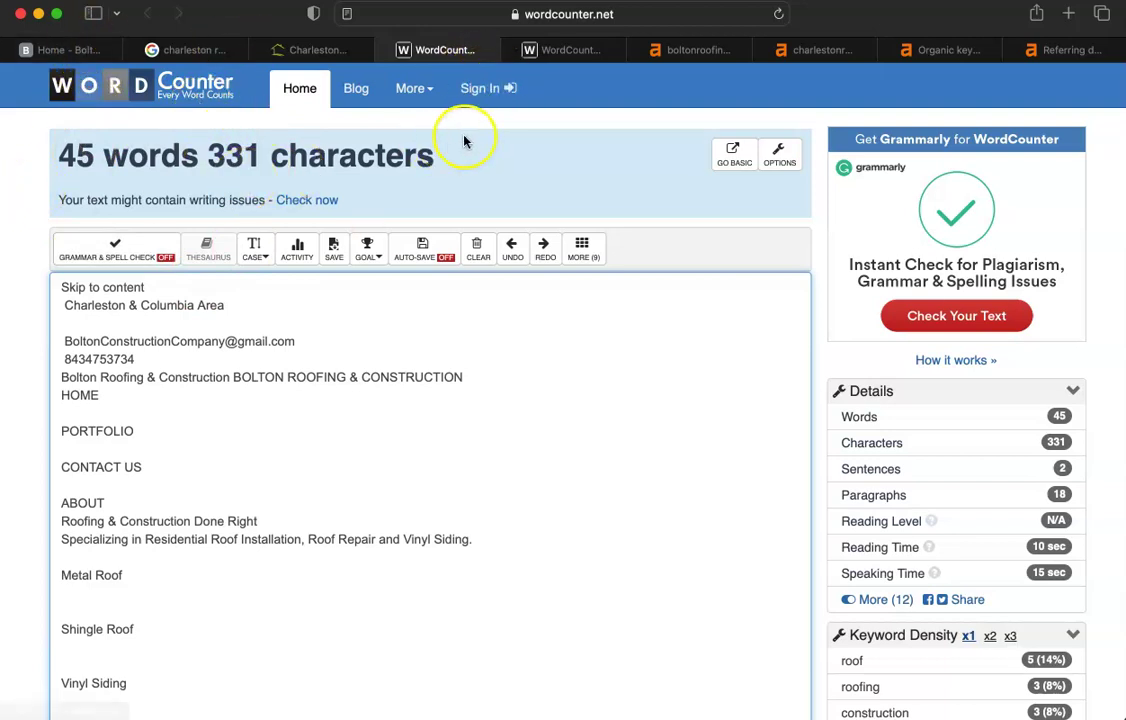
Compare the Ahrefs Site Explorer overviews of boltonroofingandconstruction.com and charlestonroof.com, covering backlinks, referring domains, keywords and traffic
left_click(677, 54)
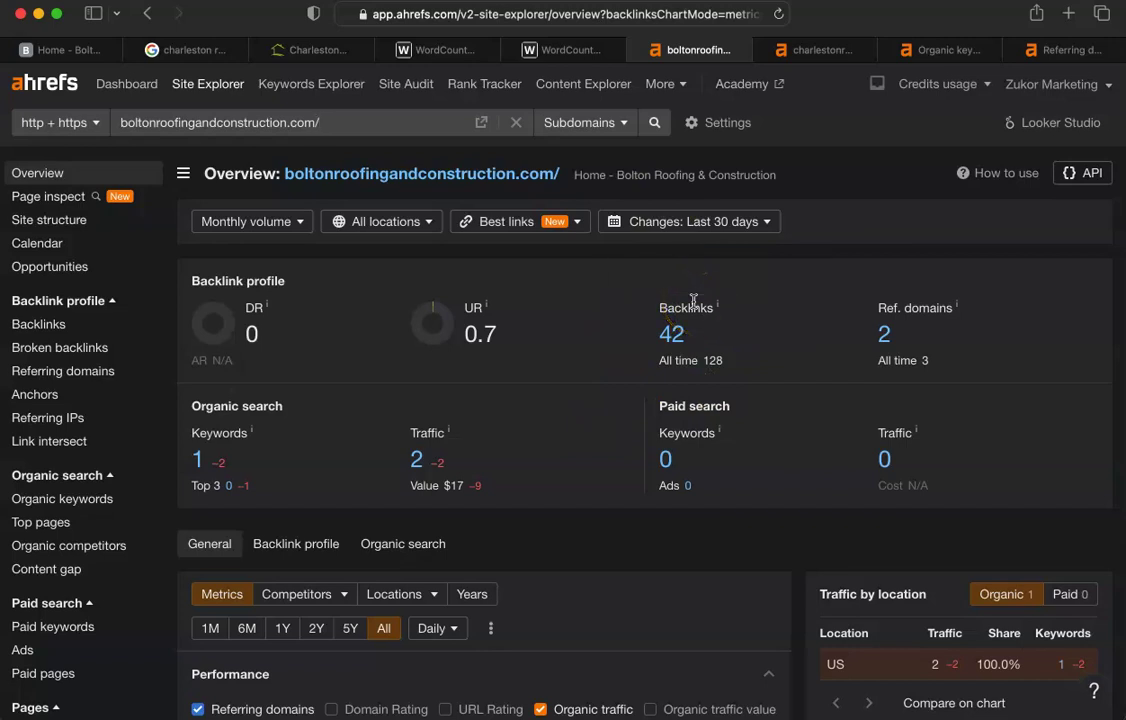
left_click(820, 50)
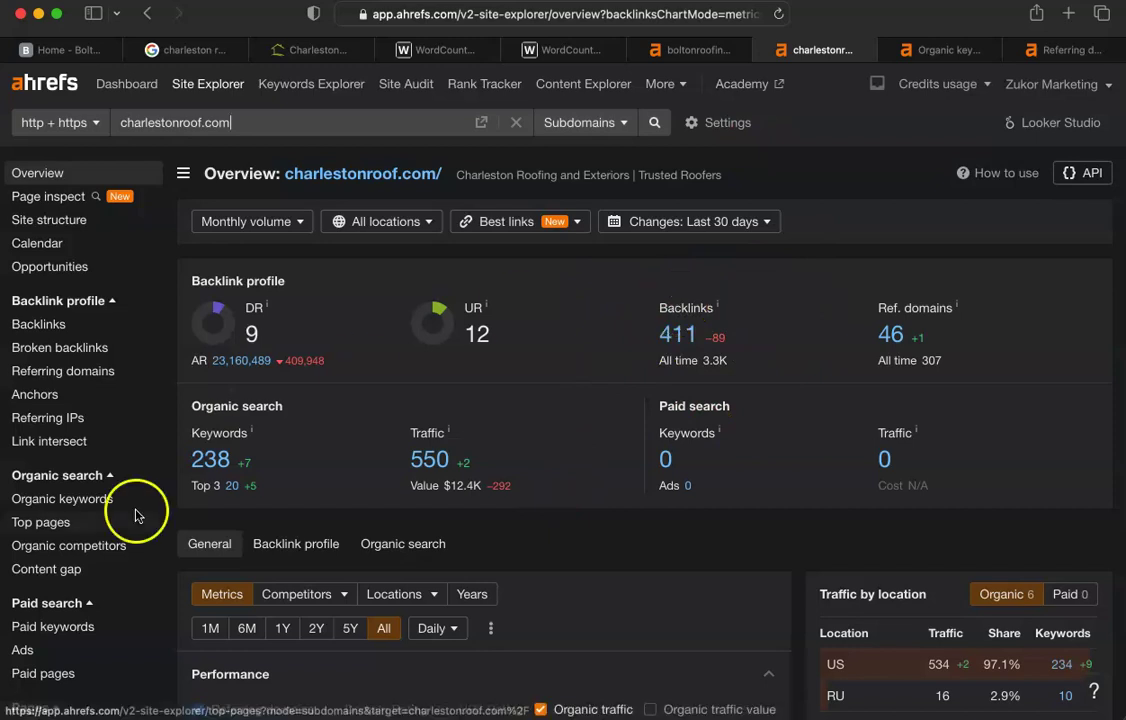
left_click(689, 55)
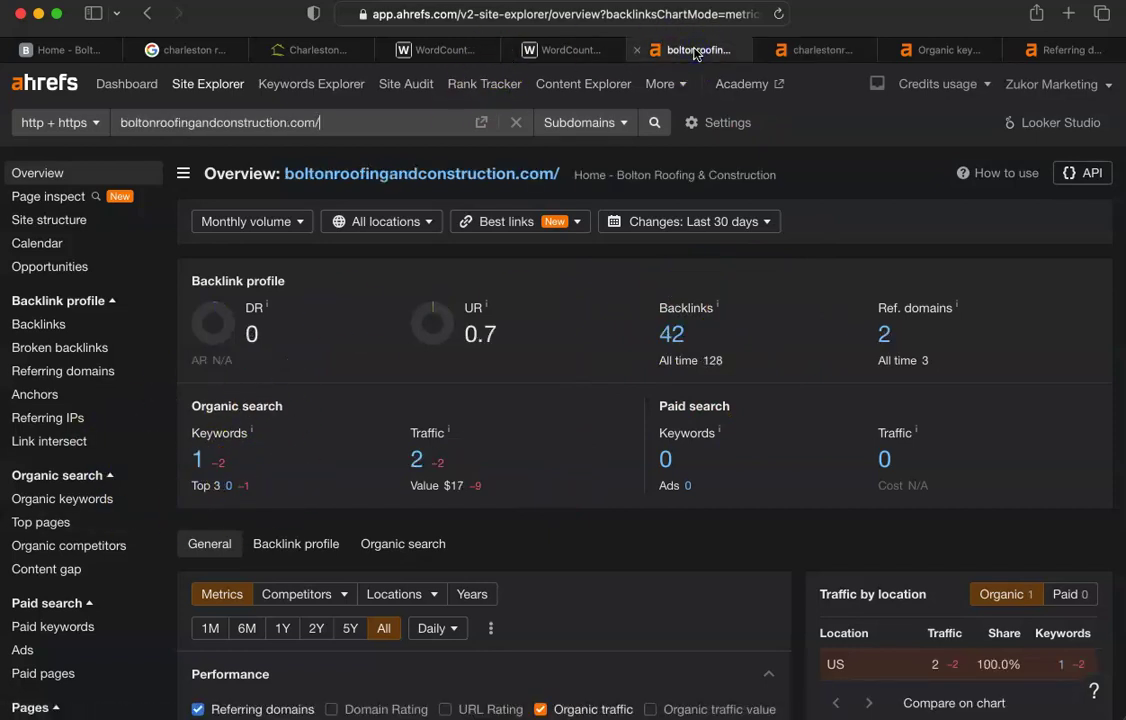
Examine the Ahrefs organic keywords report for charlestonroof.com, checking each keyword's volume, traffic and ranking position
left_click(935, 50)
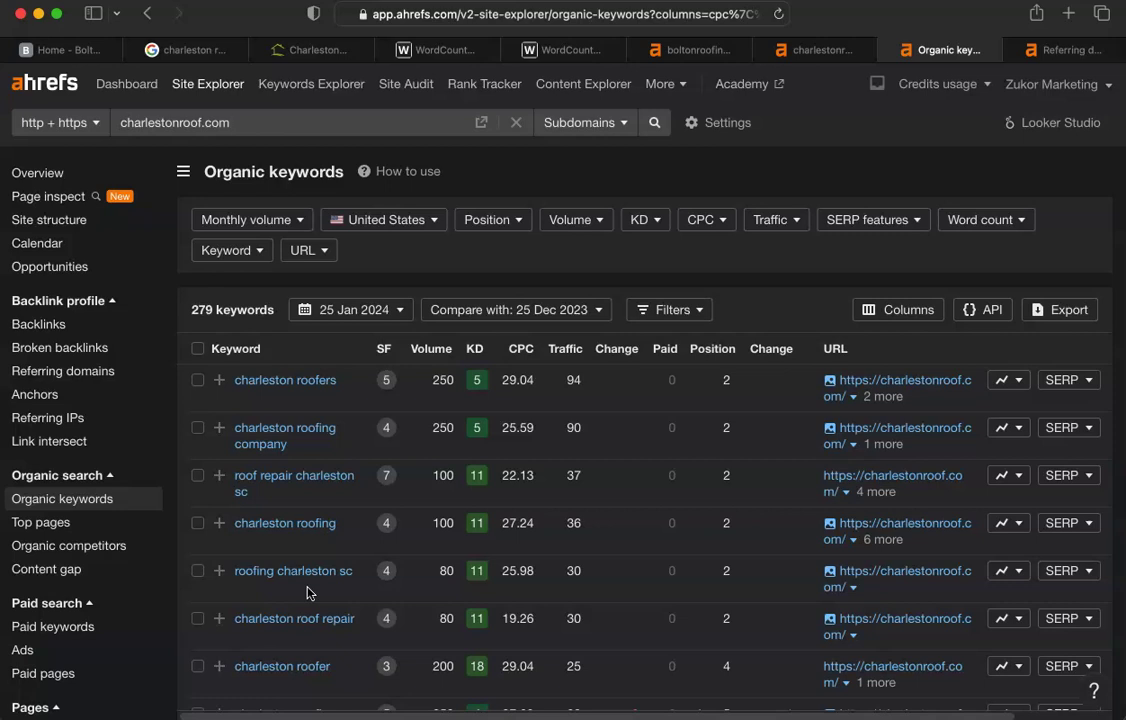
scroll(307, 593, "down", 3)
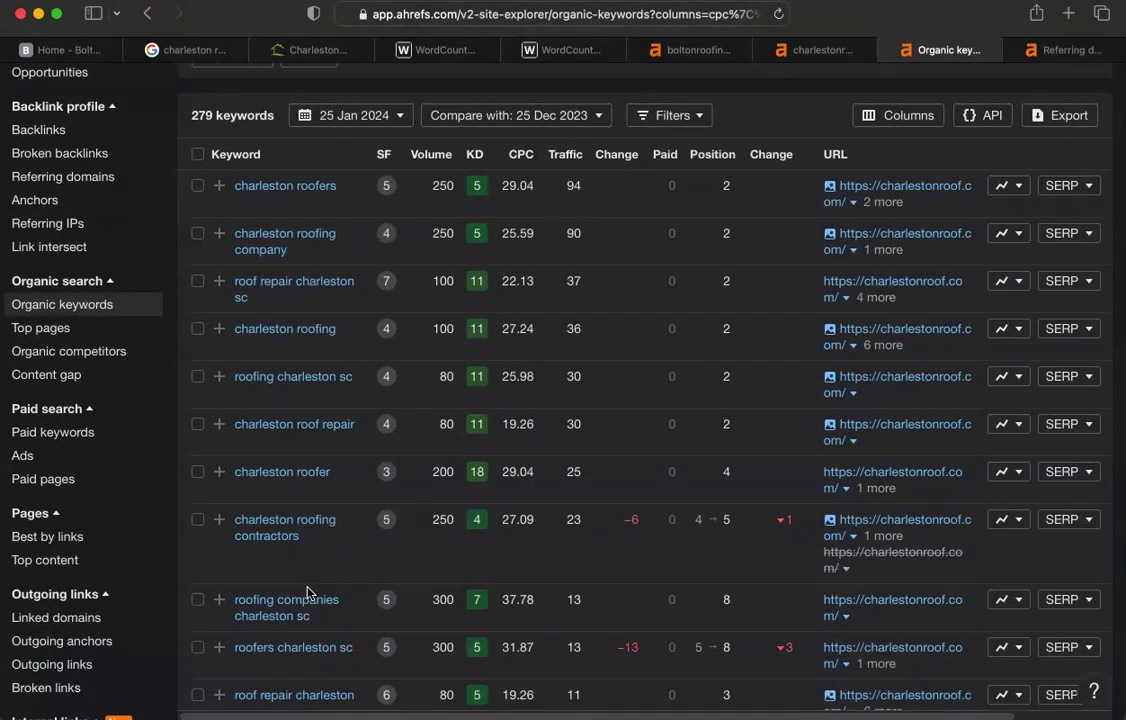
scroll(307, 593, "down", 5)
scroll(307, 593, "down", 6)
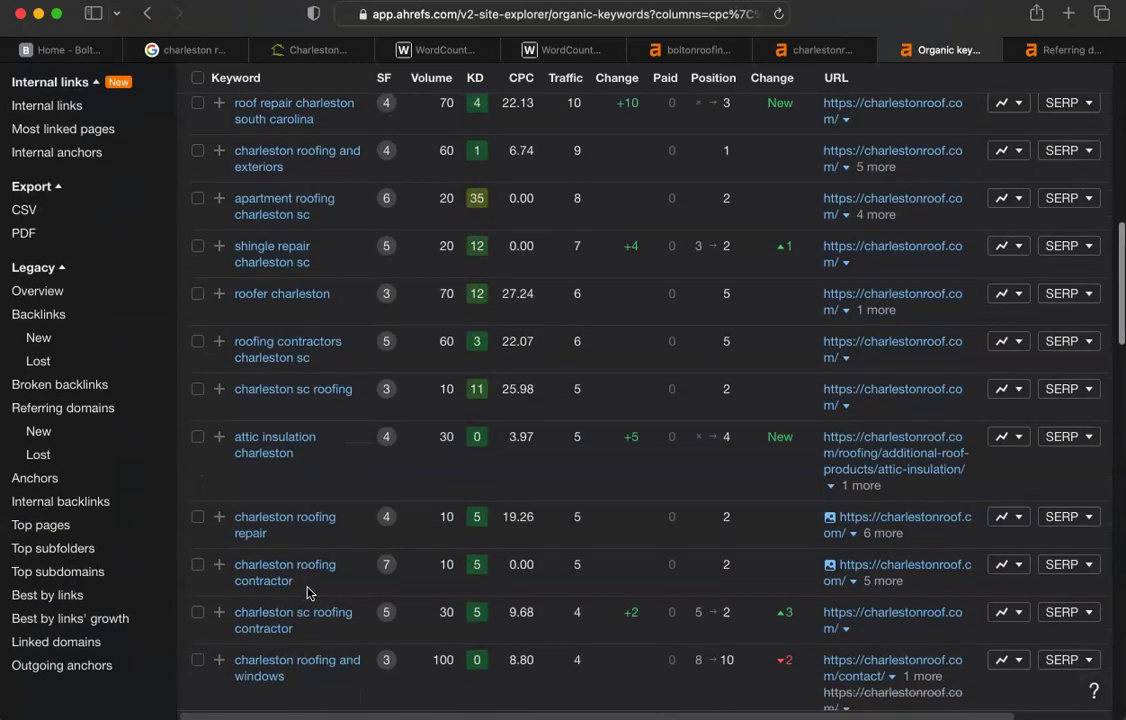
Examine the remaining keywords on the first page of charlestonroof.com's organic keywords report, including the page URL ranking for each
scroll(307, 593, "up", 1)
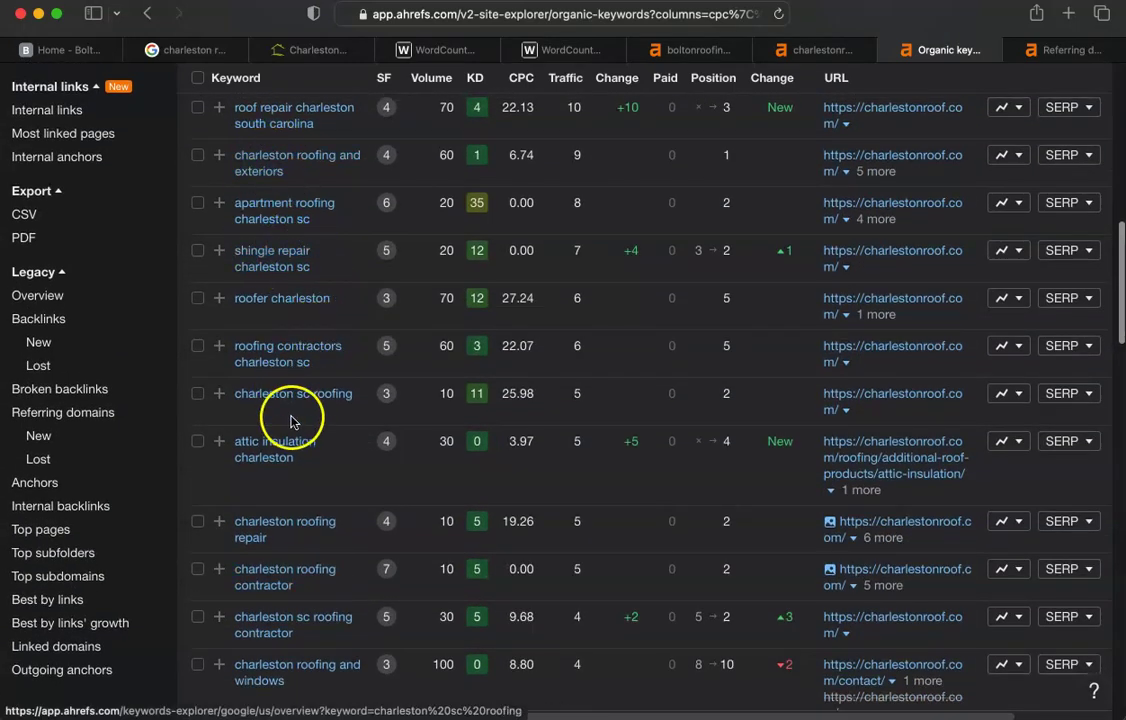
scroll(297, 578, "down", 1)
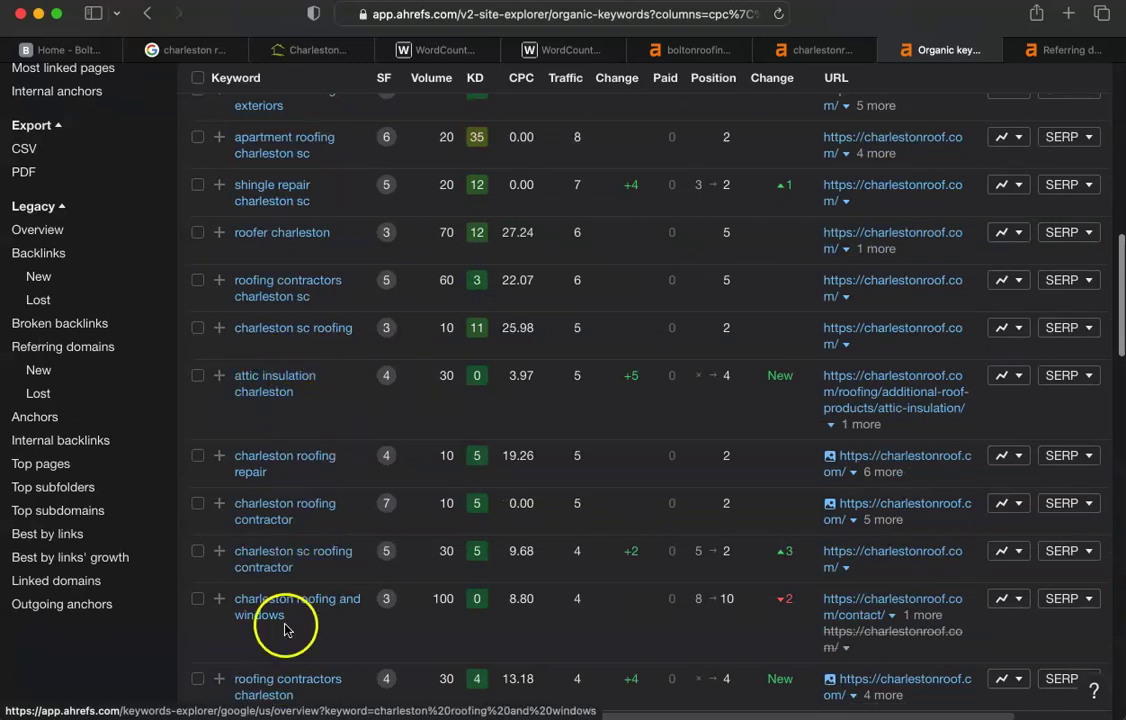
scroll(285, 628, "down", 6)
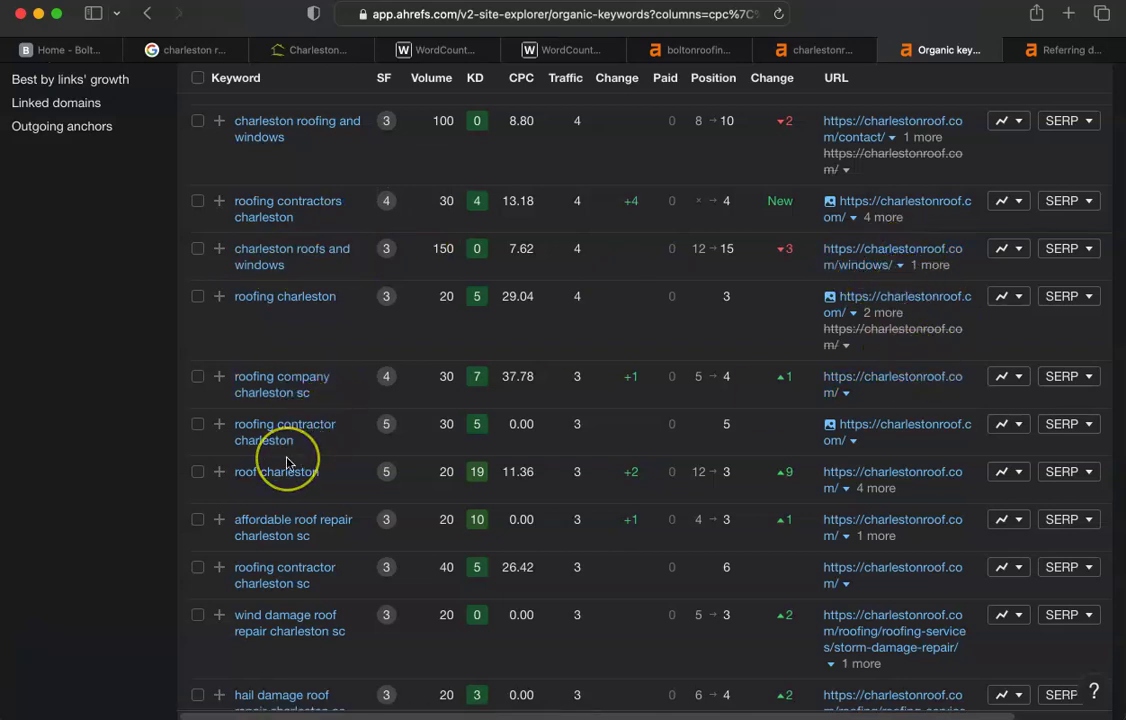
scroll(302, 445, "down", 5)
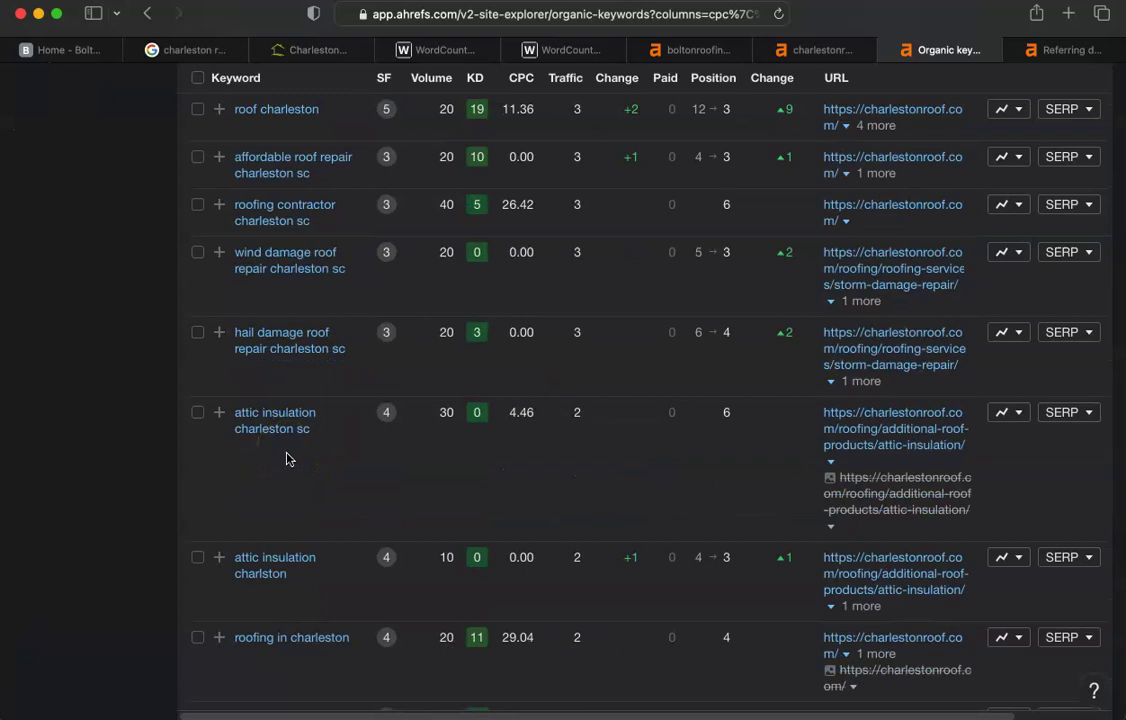
scroll(283, 535, "down", 5)
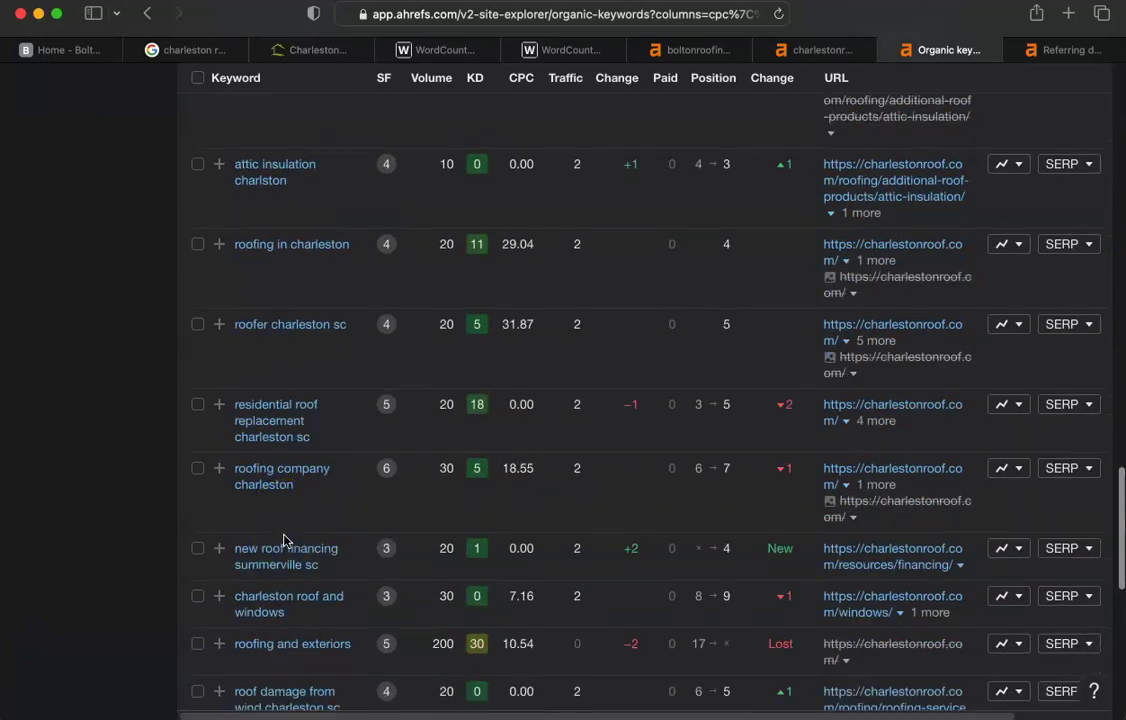
scroll(283, 540, "down", 5)
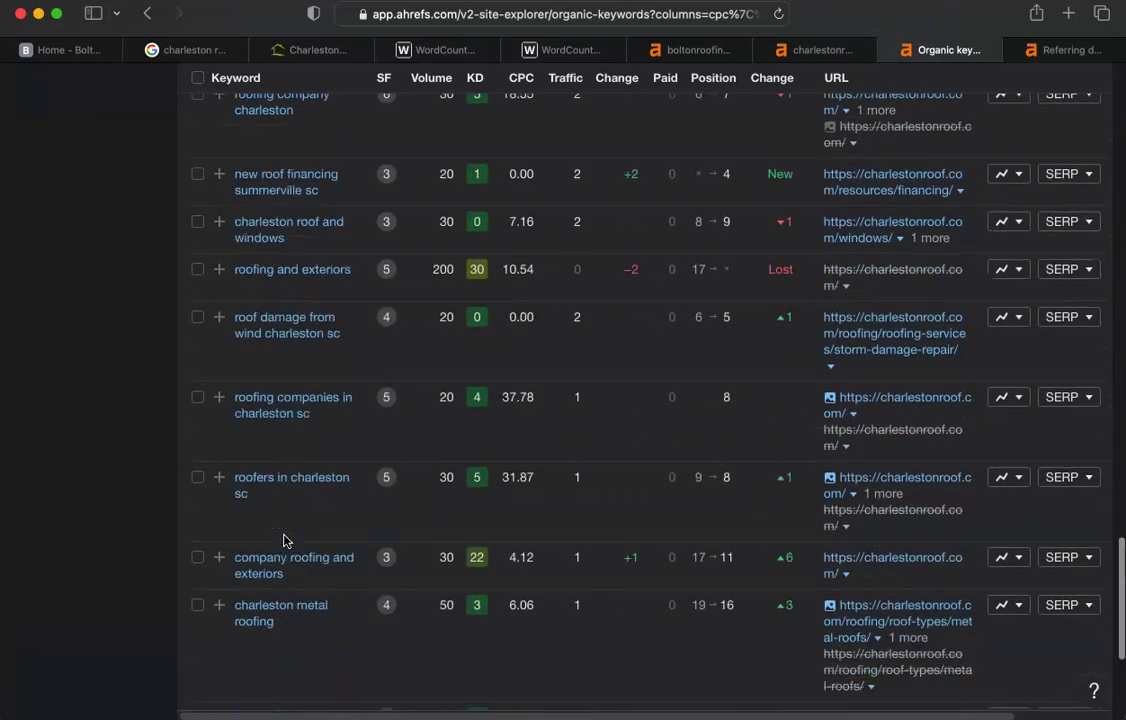
scroll(283, 540, "down", 2)
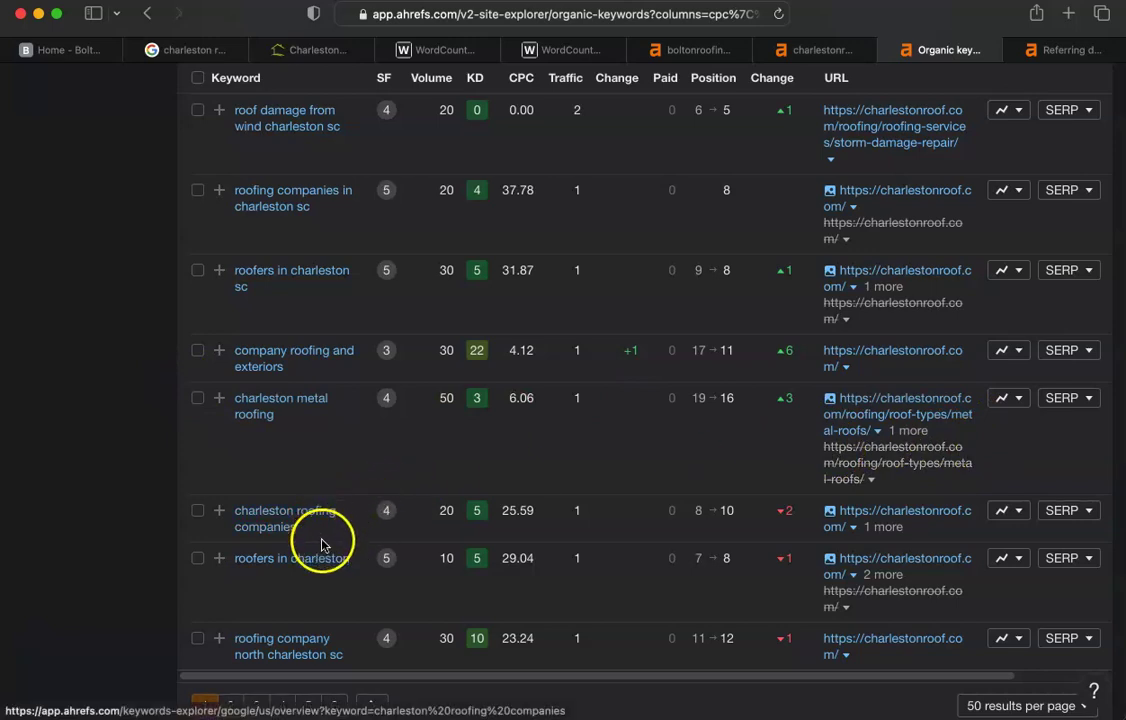
scroll(343, 587, "up", 5)
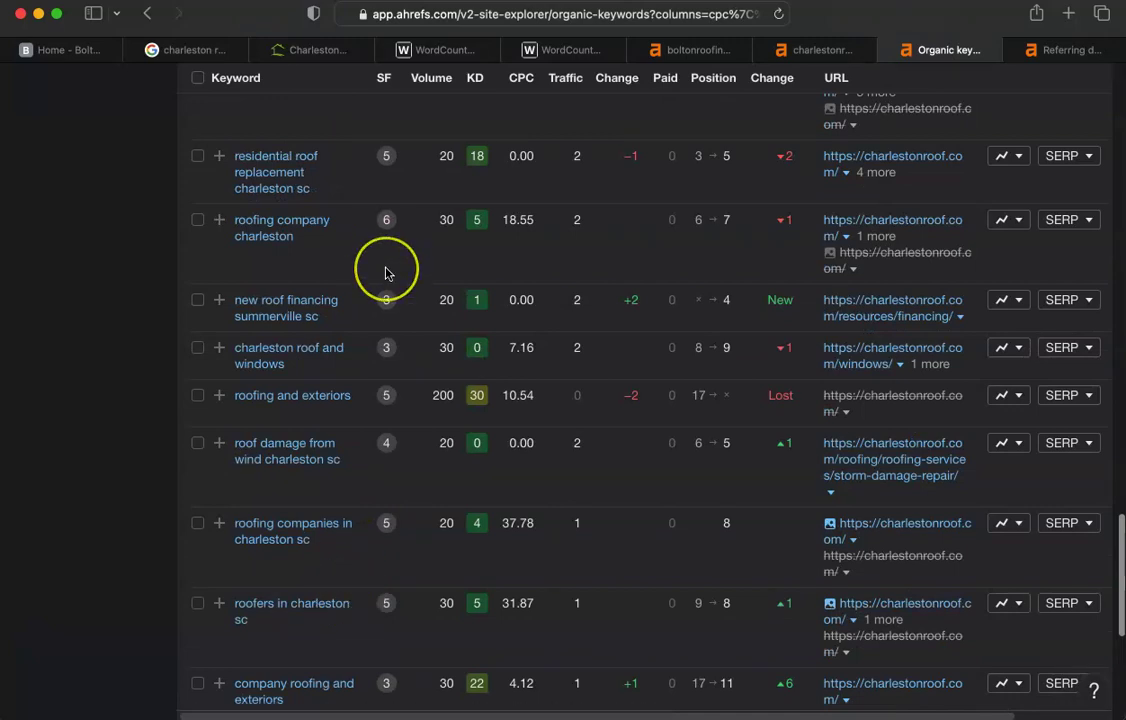
scroll(387, 253, "up", 5)
scroll(385, 290, "up", 2)
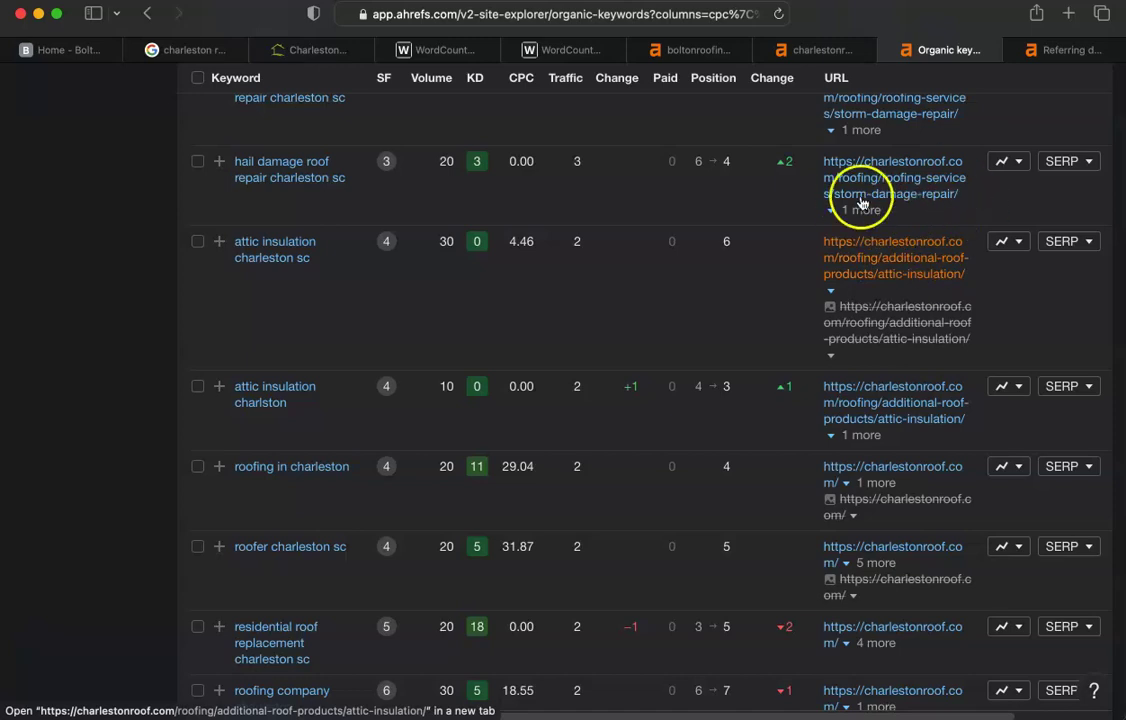
scroll(648, 240, "up", 20)
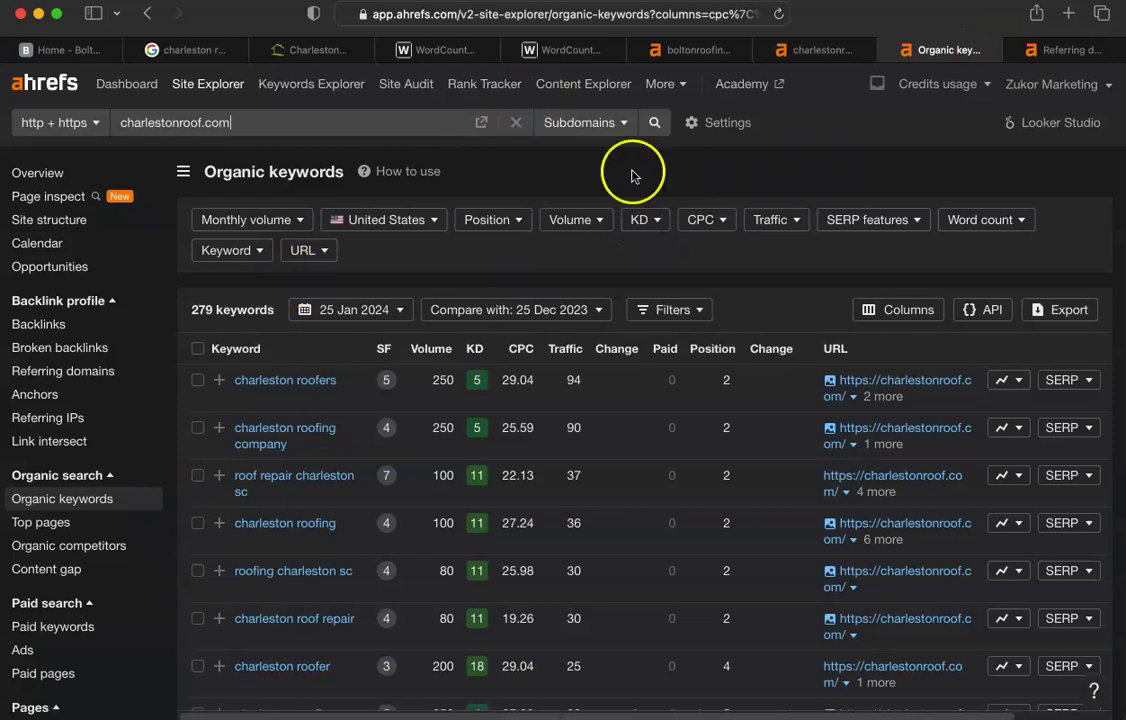
Compare the backlinks and Domain Rating of boltonroofingandconstruction.com and charlestonroof.com, checking the competitor's referring domains and the definition of DR
left_click(708, 50)
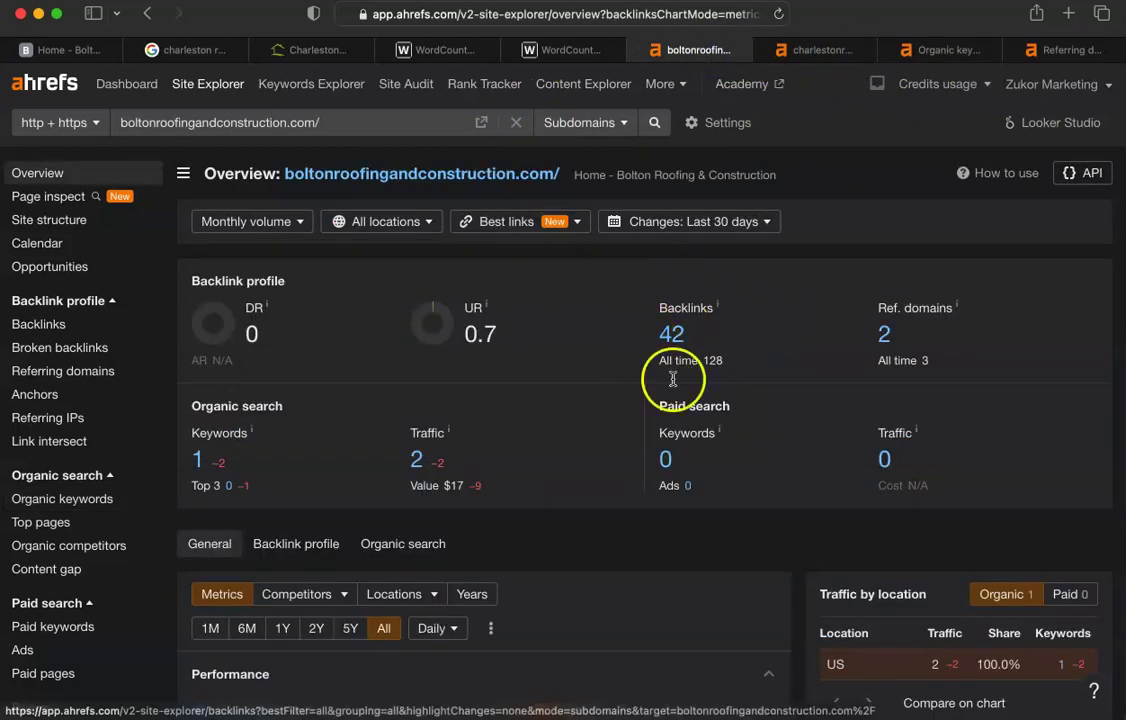
left_click(822, 50)
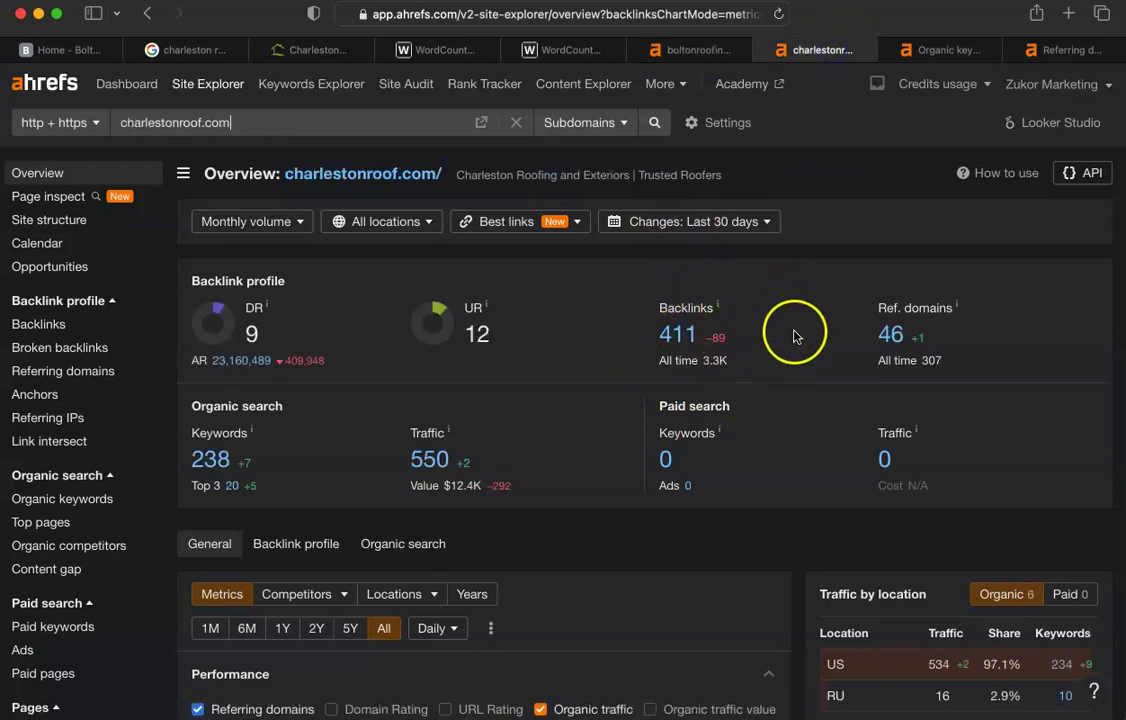
left_click(1058, 52)
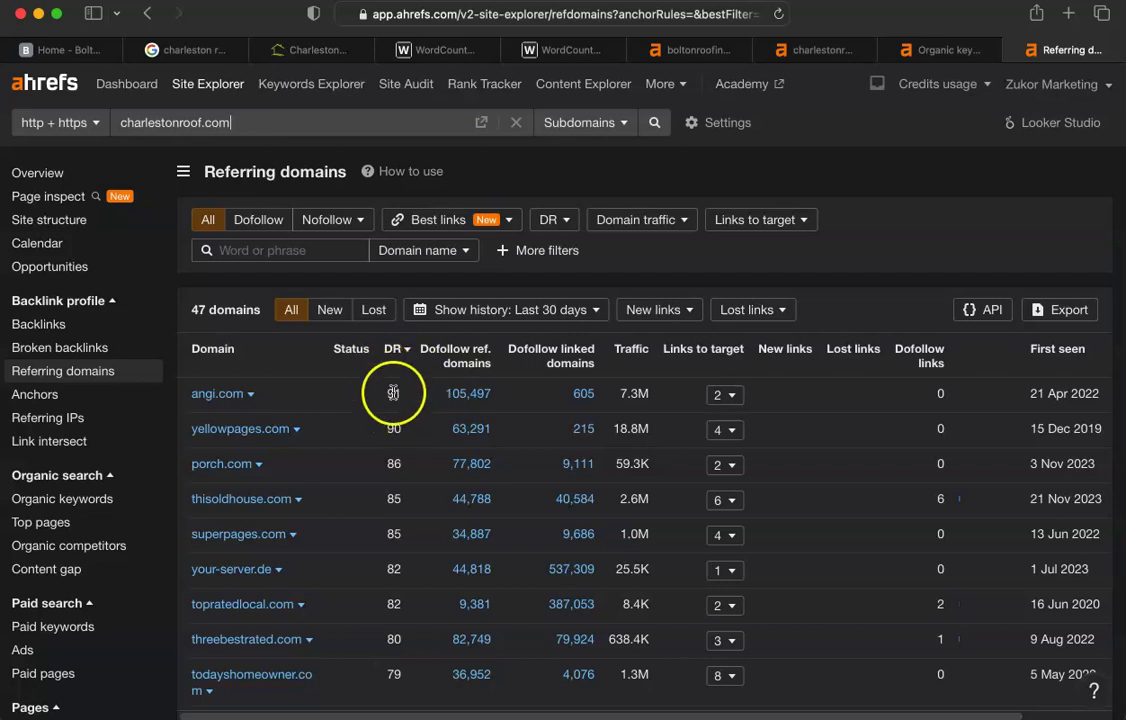
left_click(682, 55)
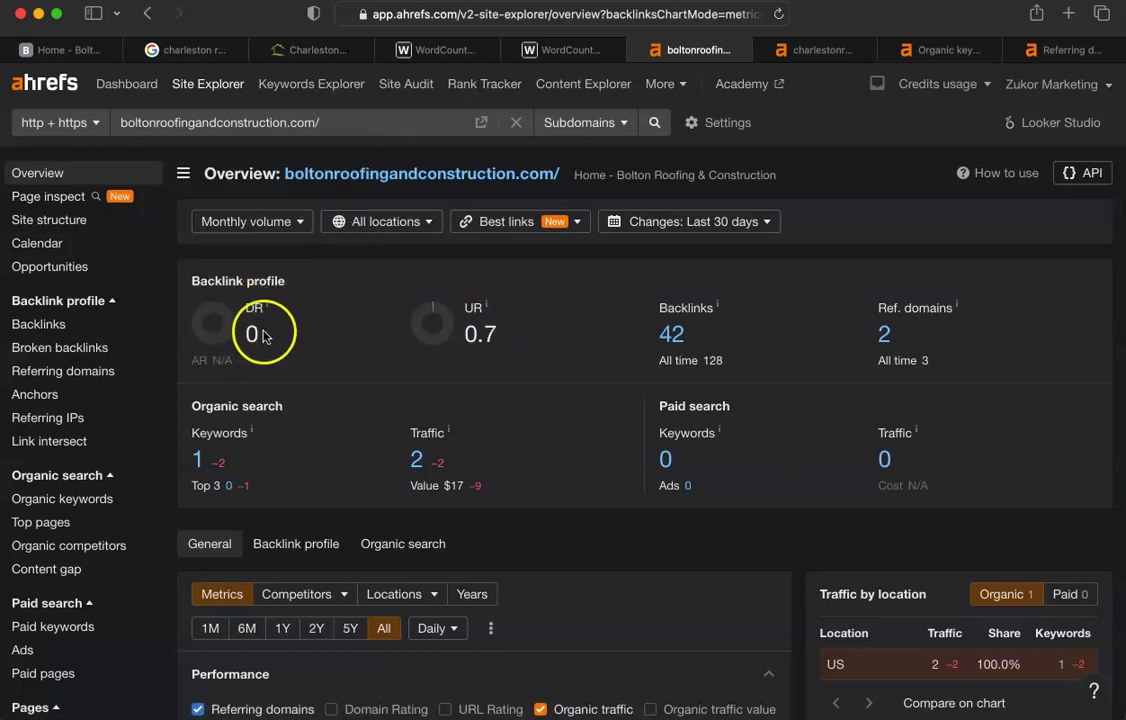
mouse_move(268, 314)
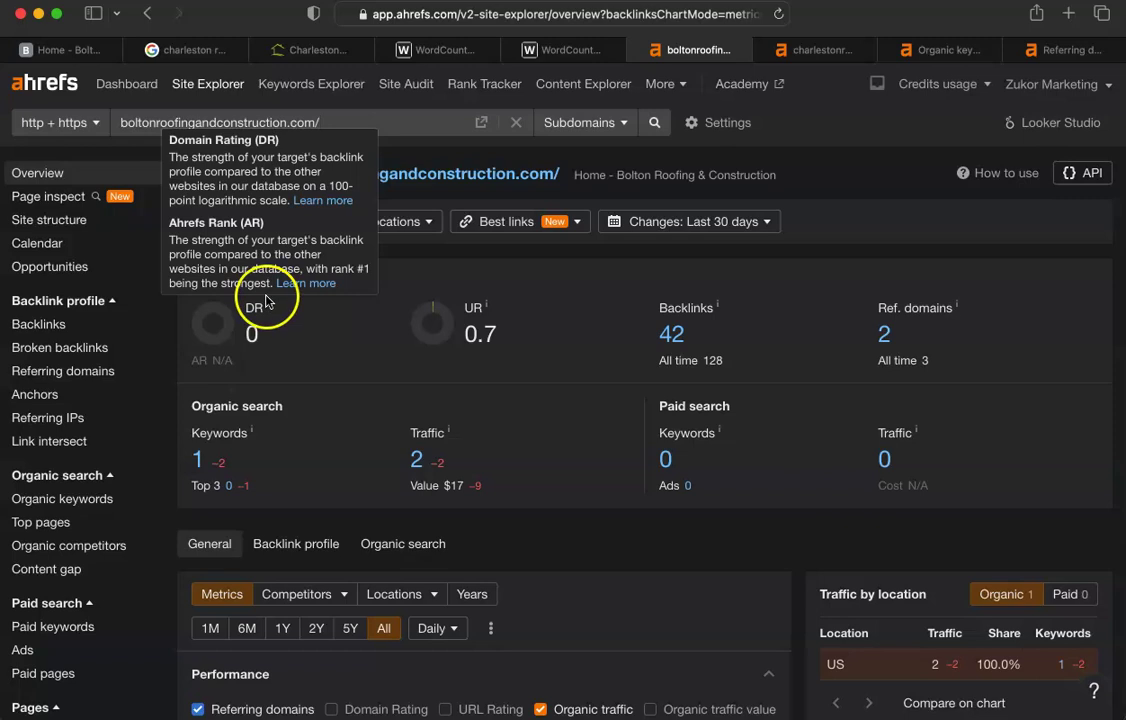
Examine the referring domains of charlestonroof.com, such as yellowpages.com, porch.com and thisoldhouse.com, along with their DR values
left_click(1052, 52)
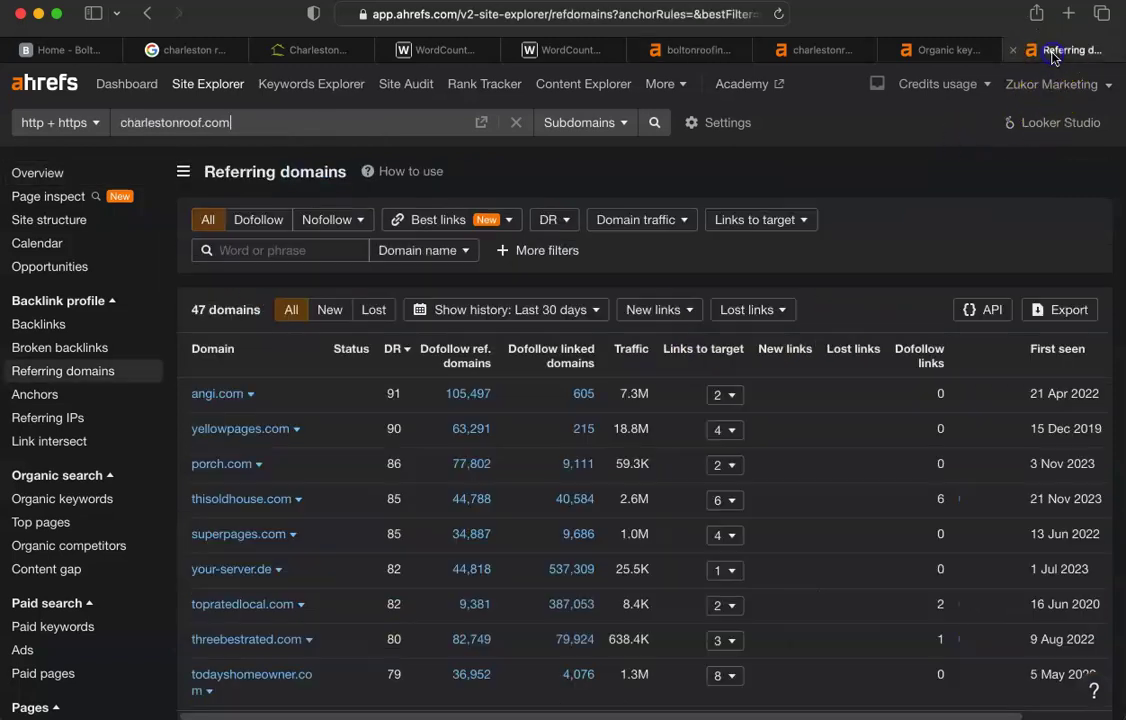
left_click(253, 432, "super")
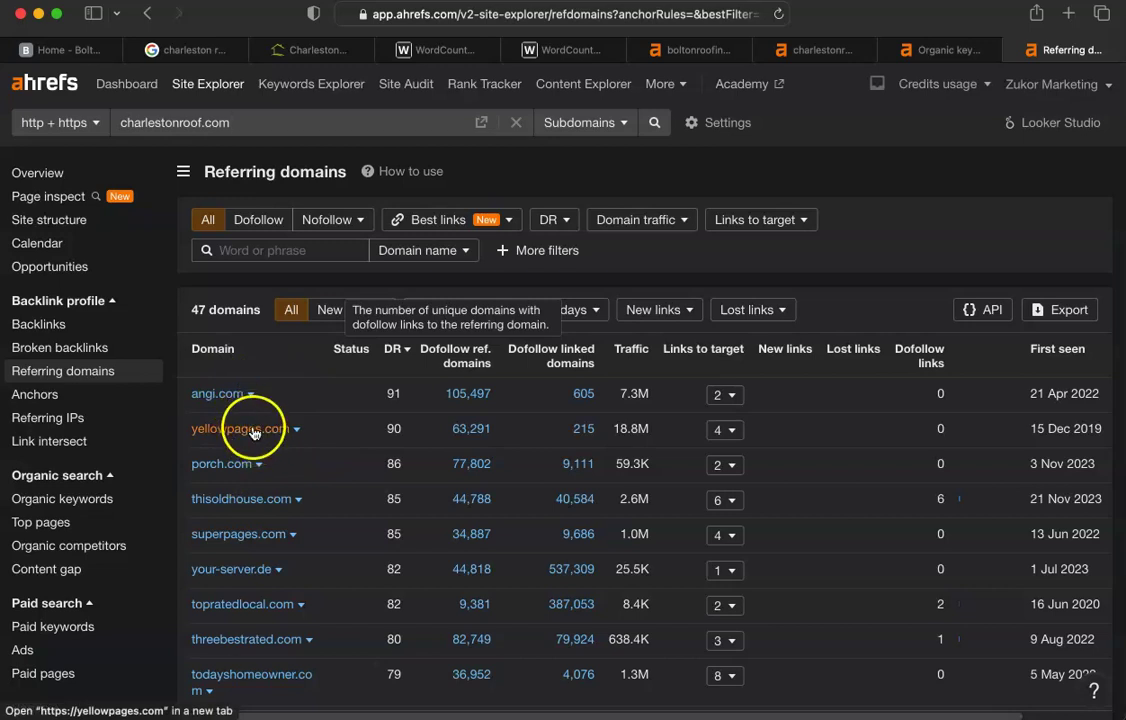
left_click(211, 467, "super")
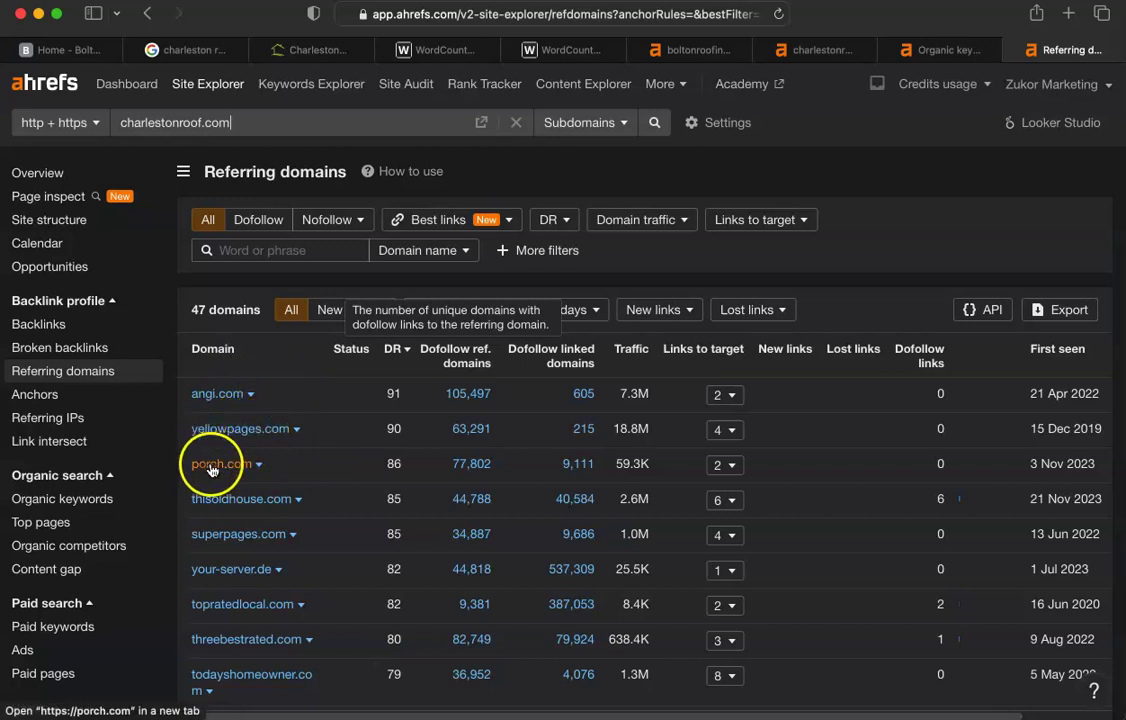
left_click(234, 505, "super")
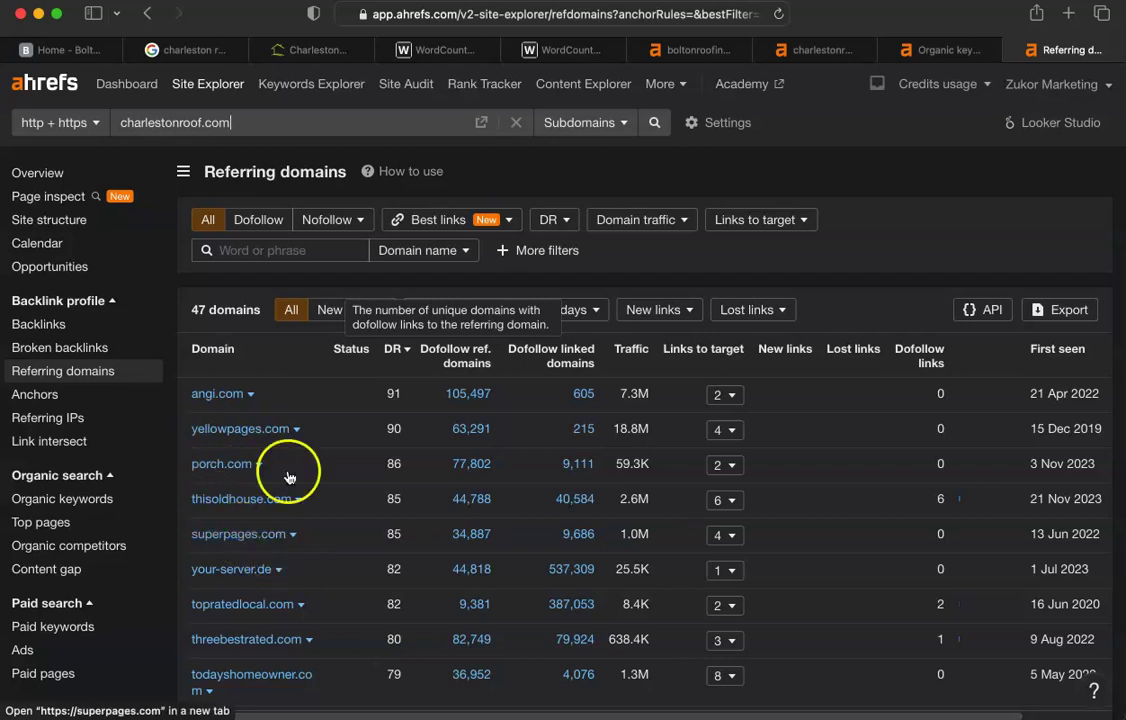
scroll(305, 500, "down", 10)
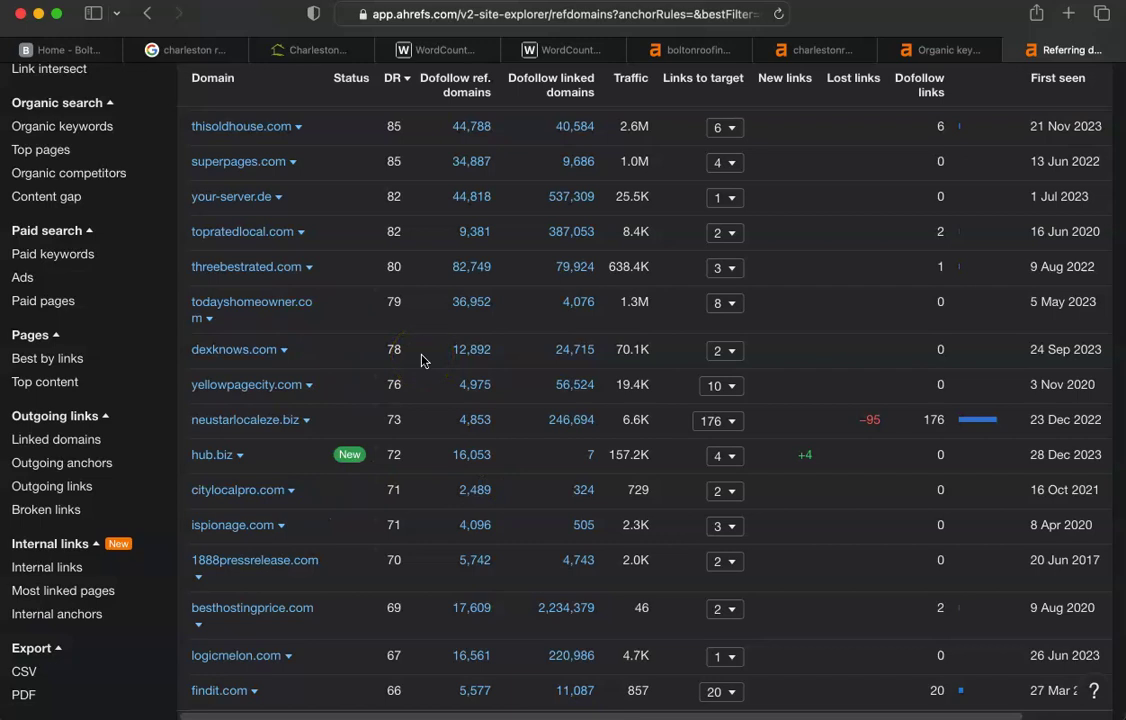
scroll(400, 400, "up", 10)
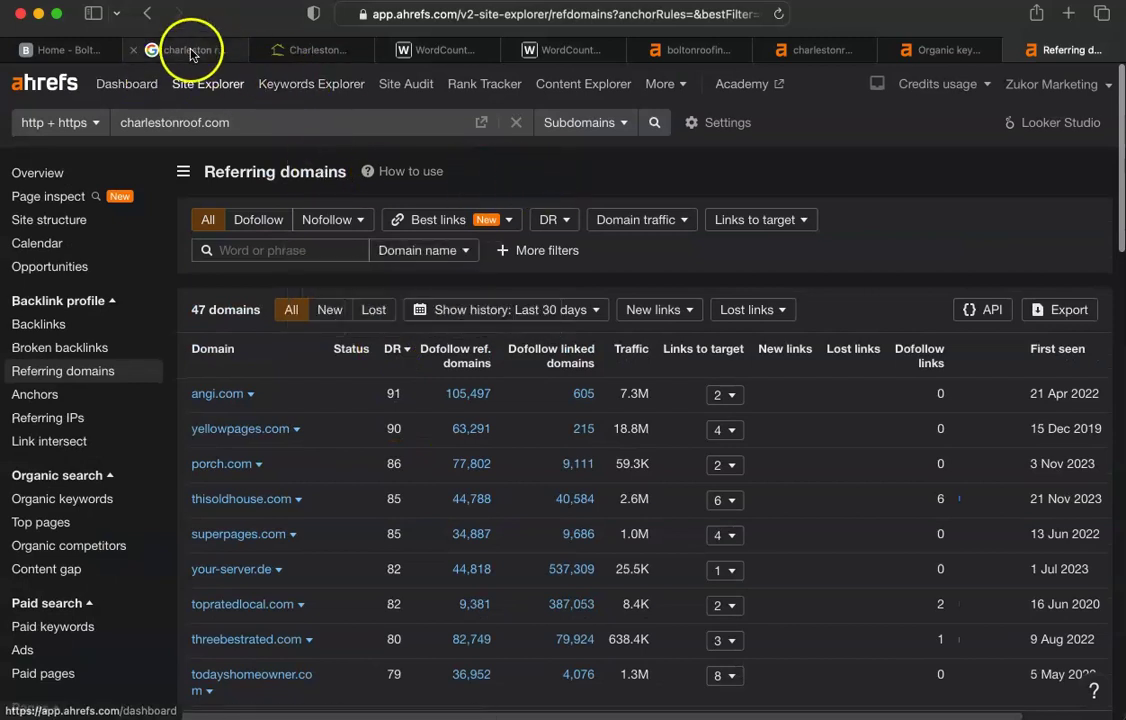
Revisit the Google results for charleston roofers and the organic keywords and referring domains reports for charlestonroof.com
mouse_move(186, 56)
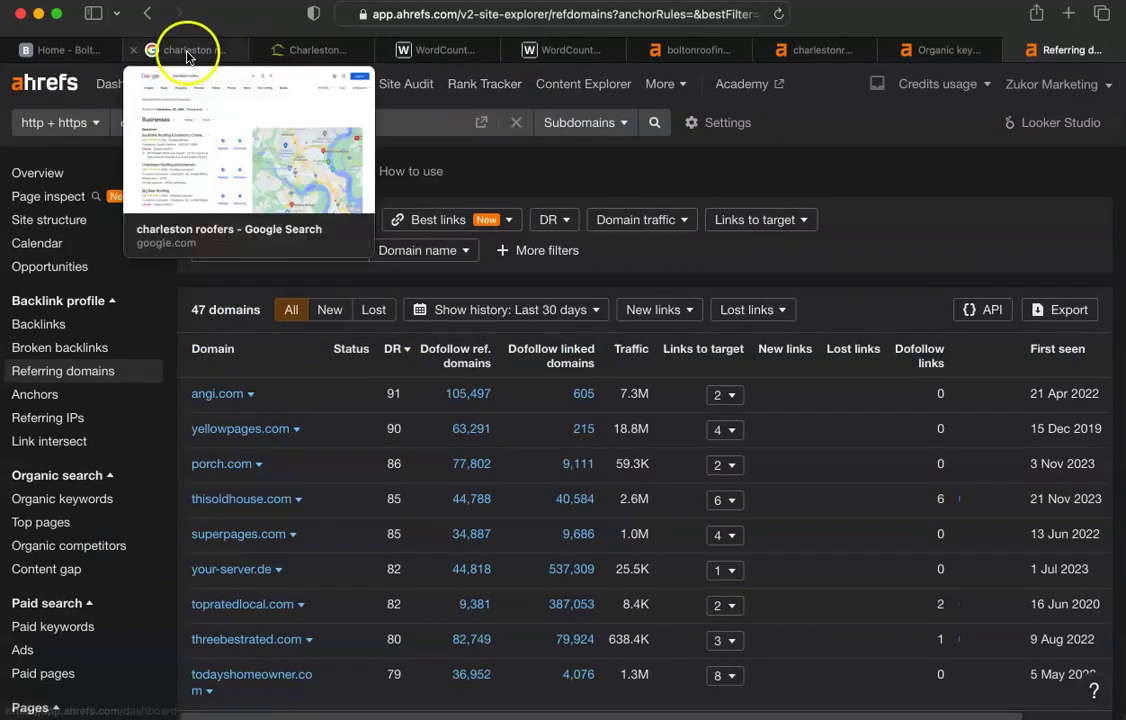
left_click(265, 179)
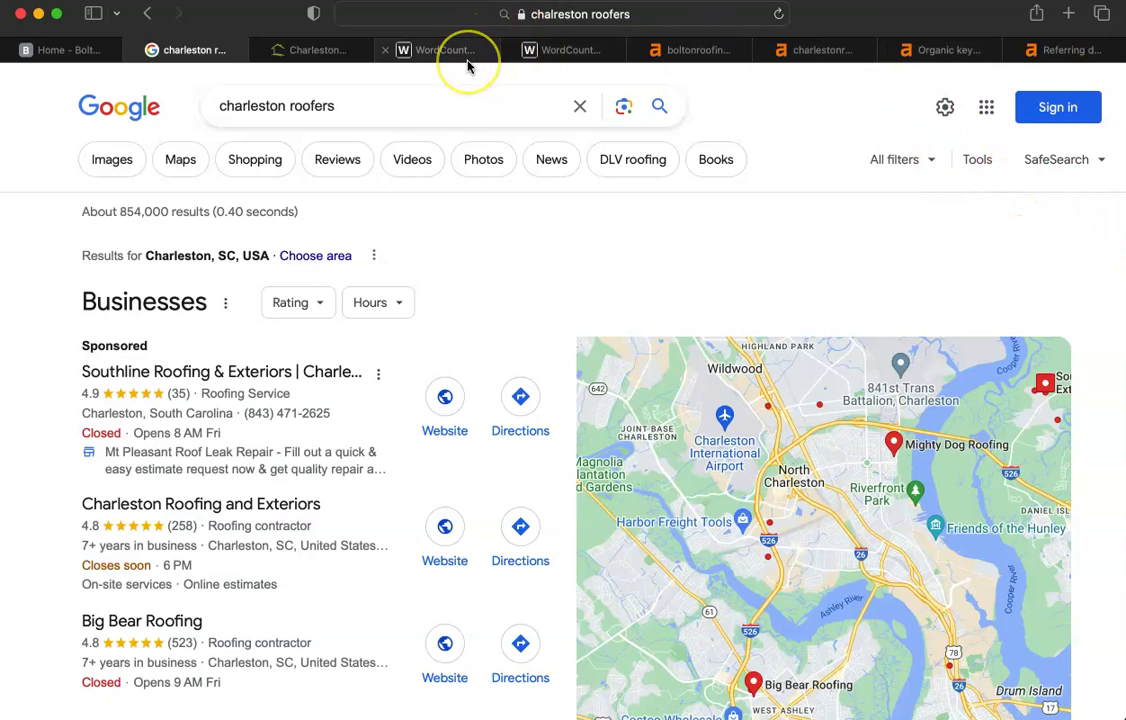
mouse_move(467, 65)
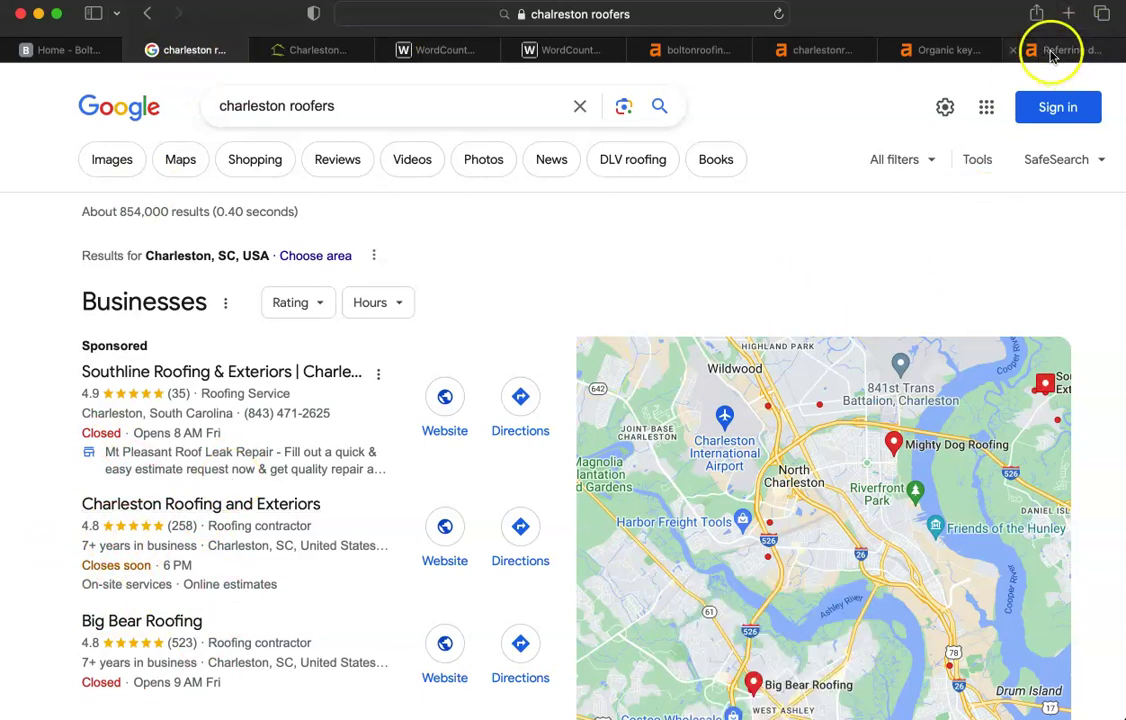
left_click(935, 55)
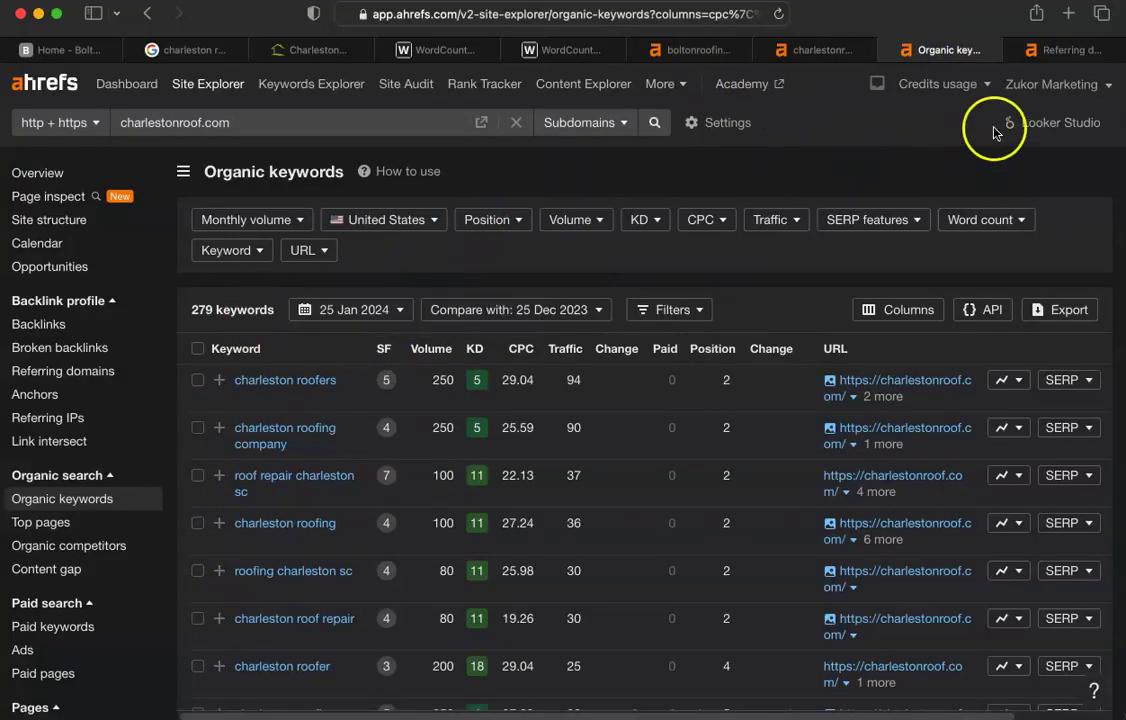
left_click(1069, 52)
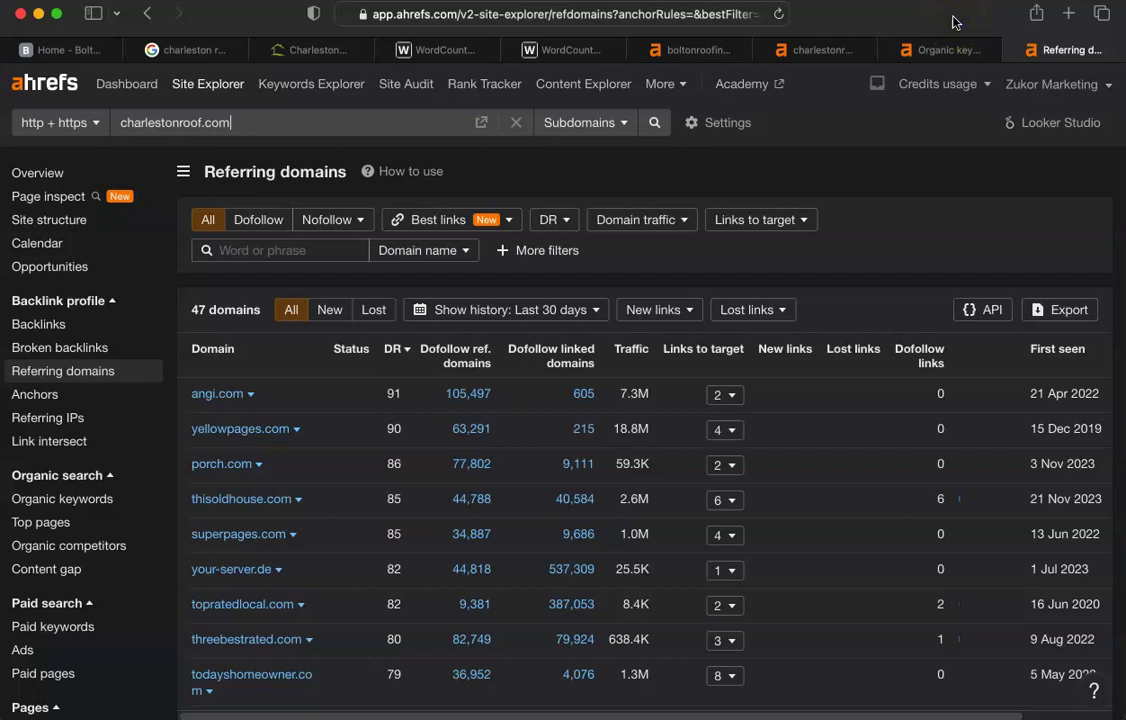
Return to the Bolton Roofing & Construction home page and clear its text selection
left_click(62, 50)
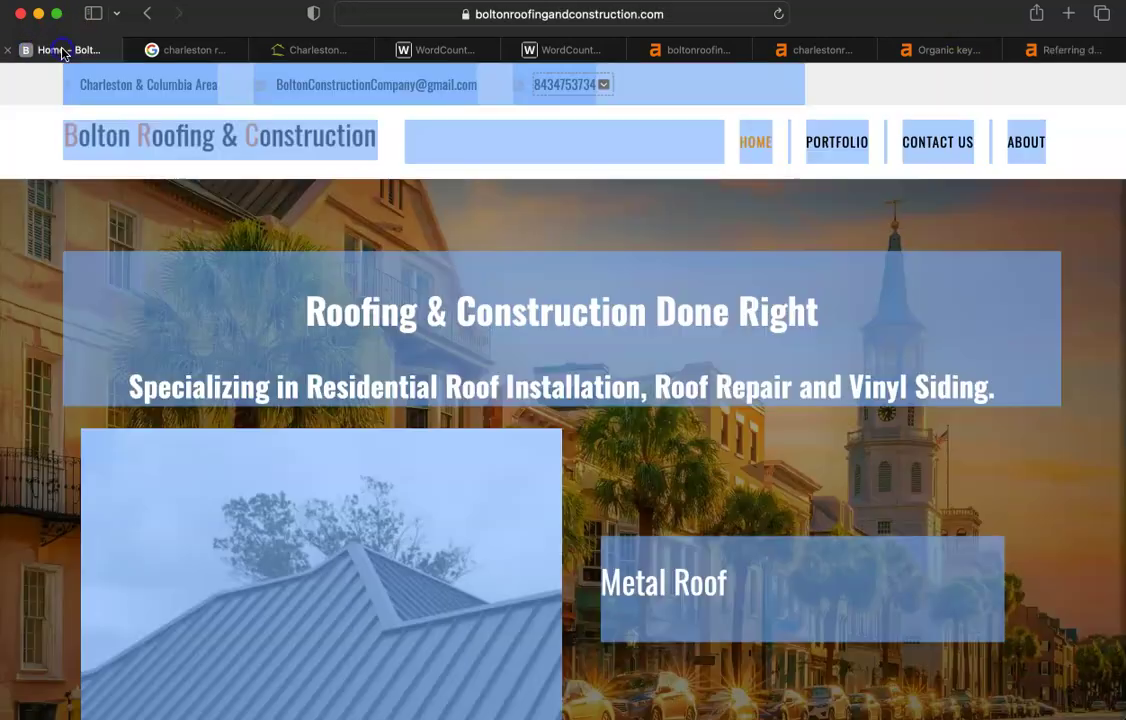
left_click(646, 231)
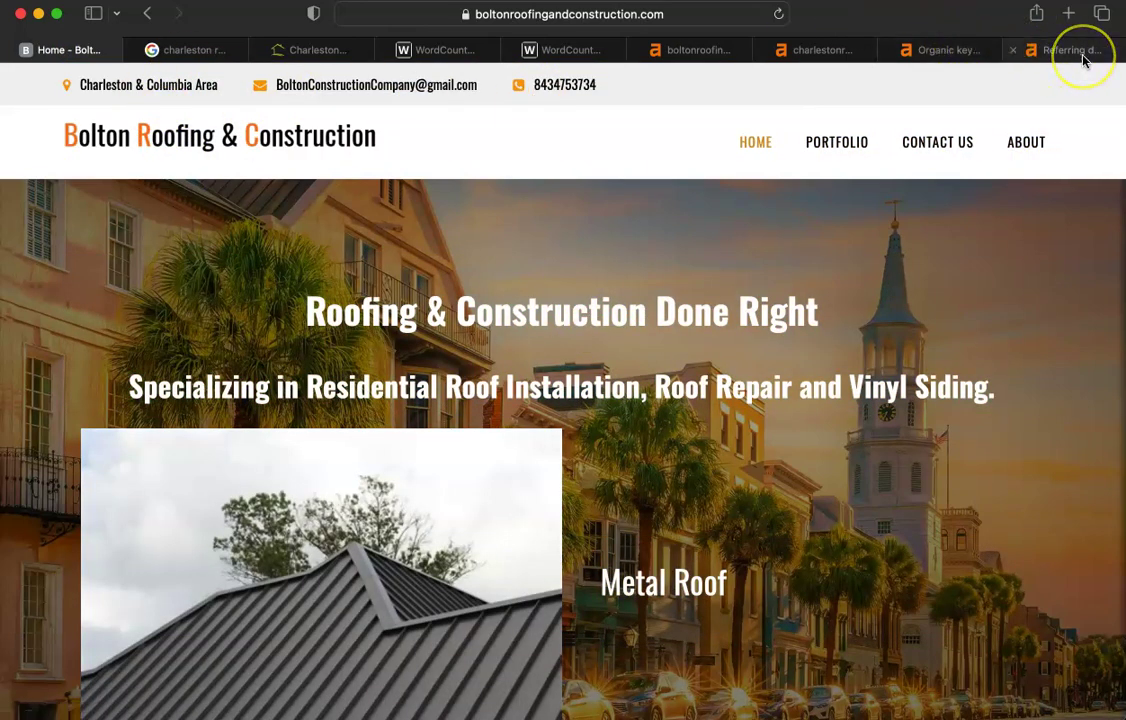
mouse_move(947, 50)
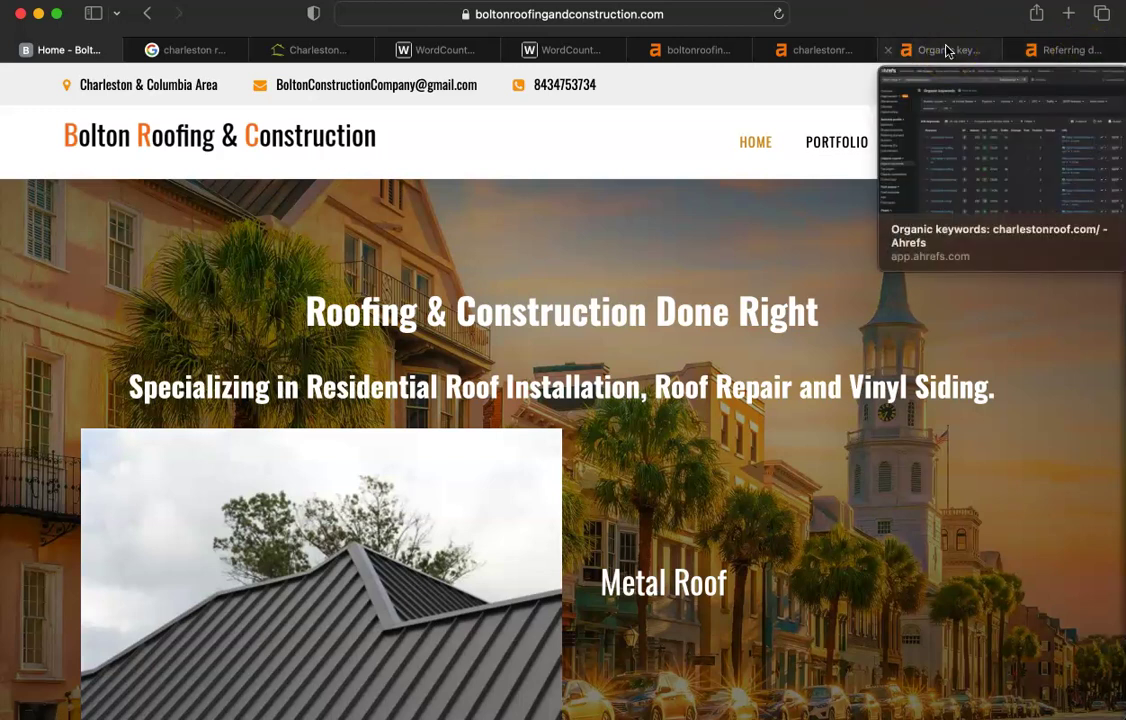
Compare organic keywords and traffic in both sites' Ahrefs overviews, and return to the Bolton Roofing & Construction home page
left_click(706, 54)
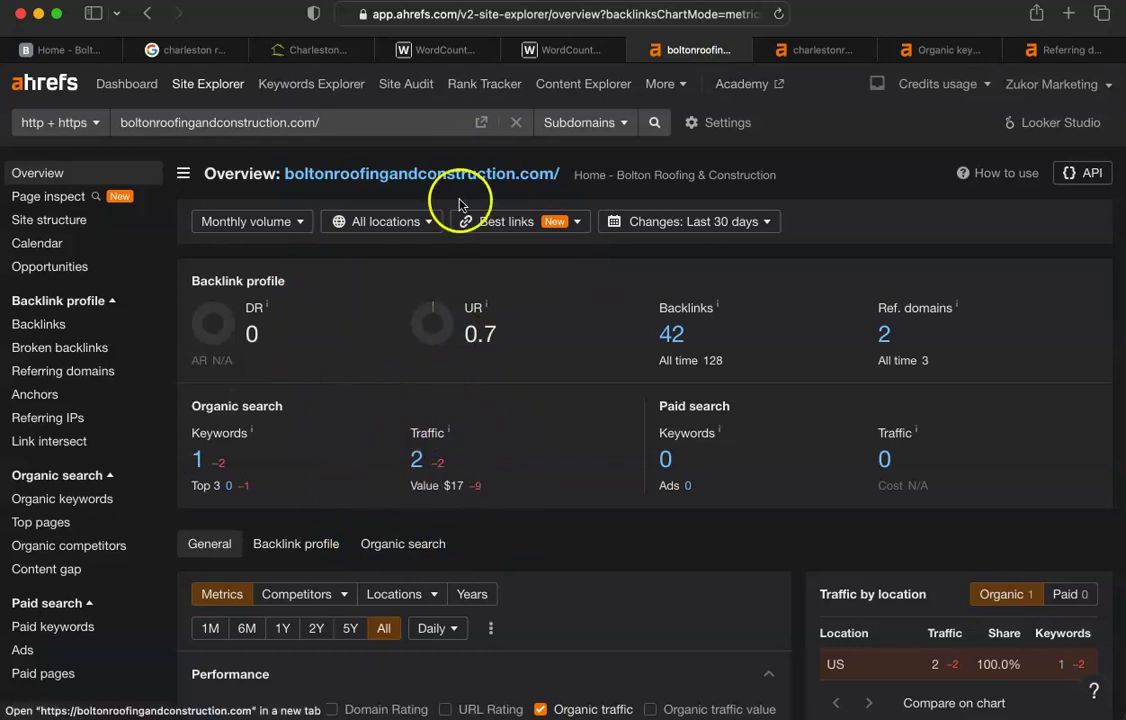
left_click(822, 52)
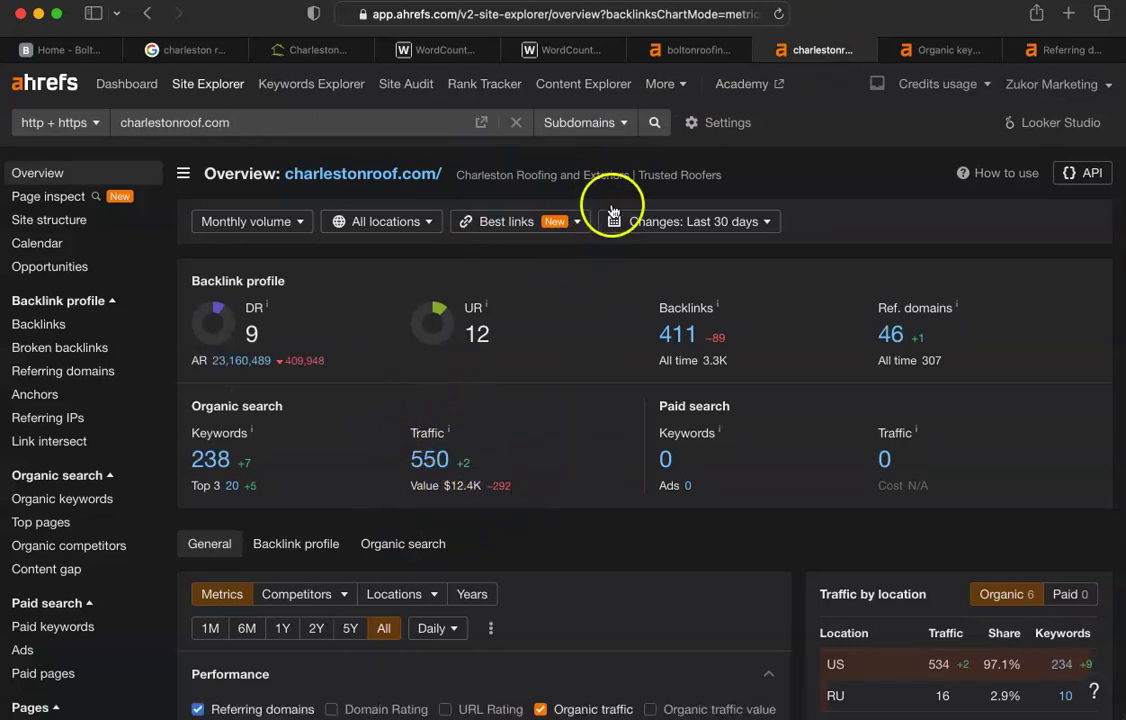
left_click(716, 48)
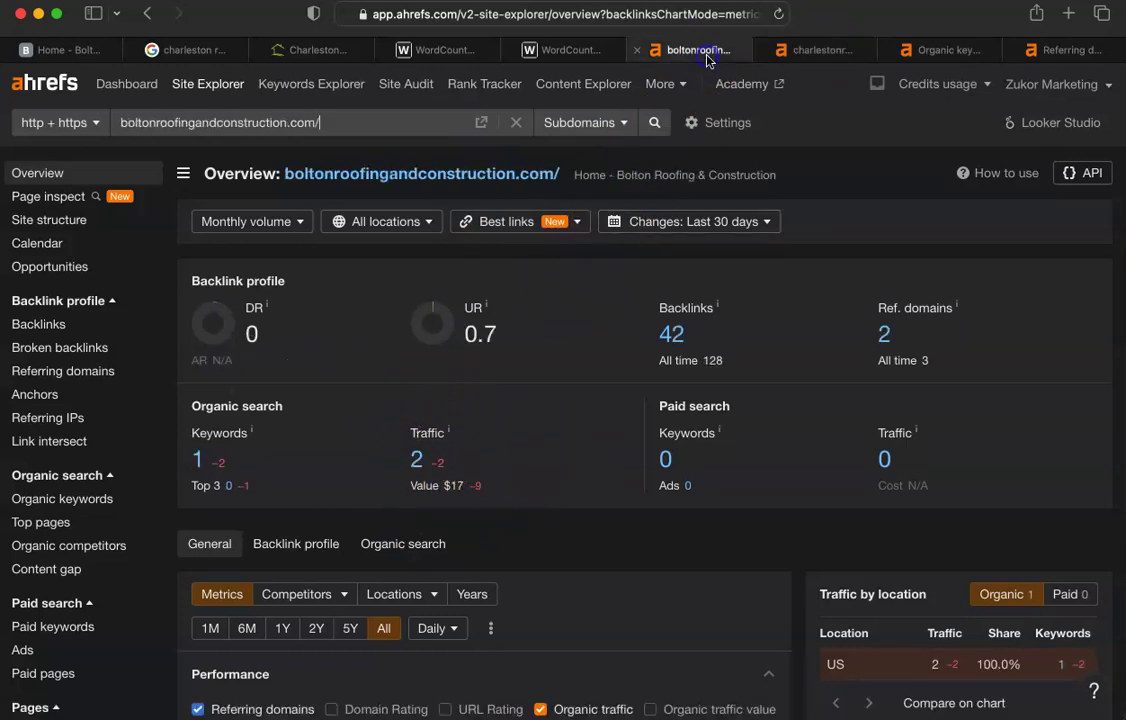
left_click(810, 52)
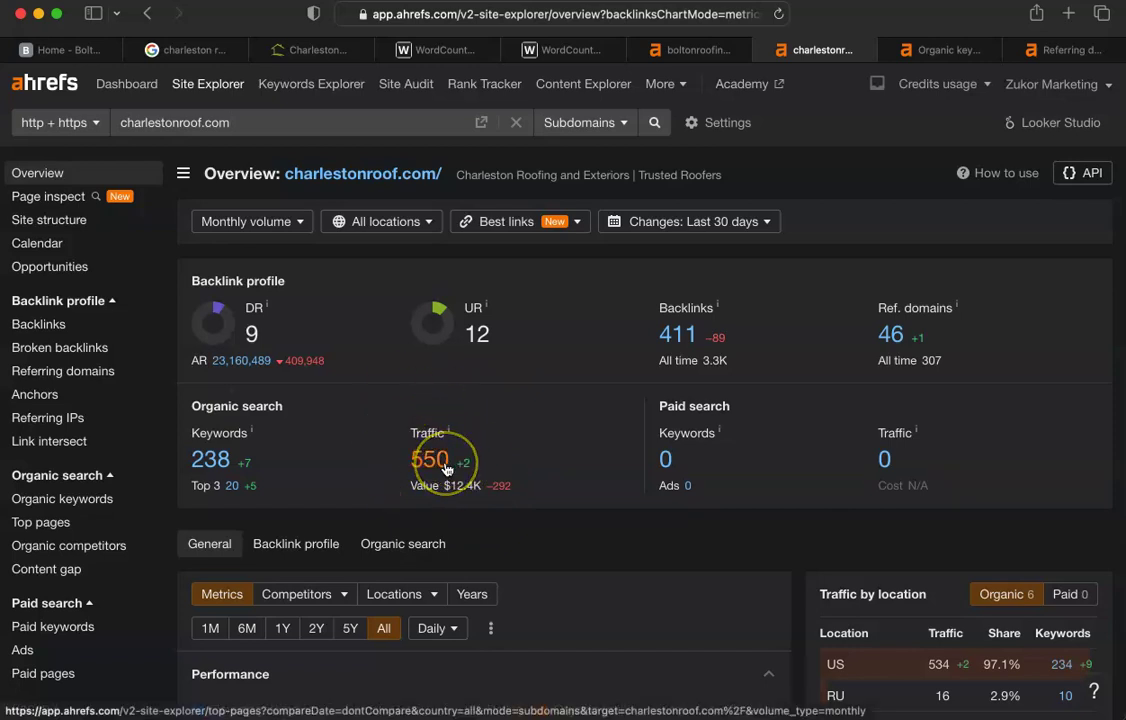
left_click(250, 222)
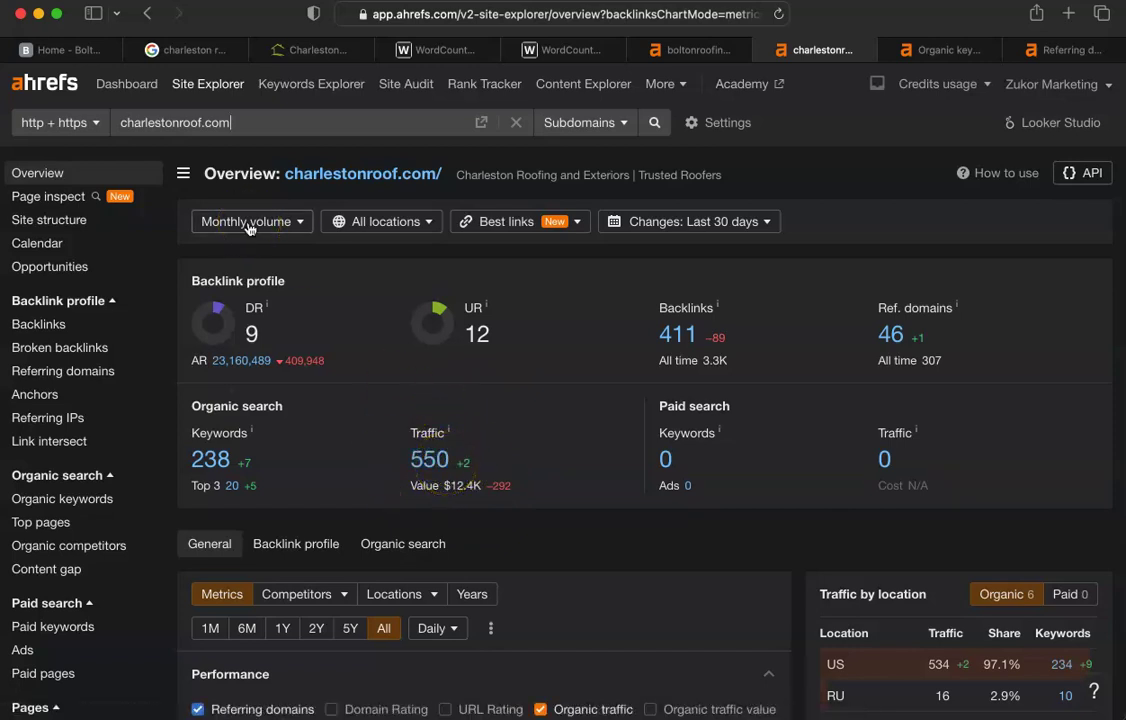
left_click(60, 49)
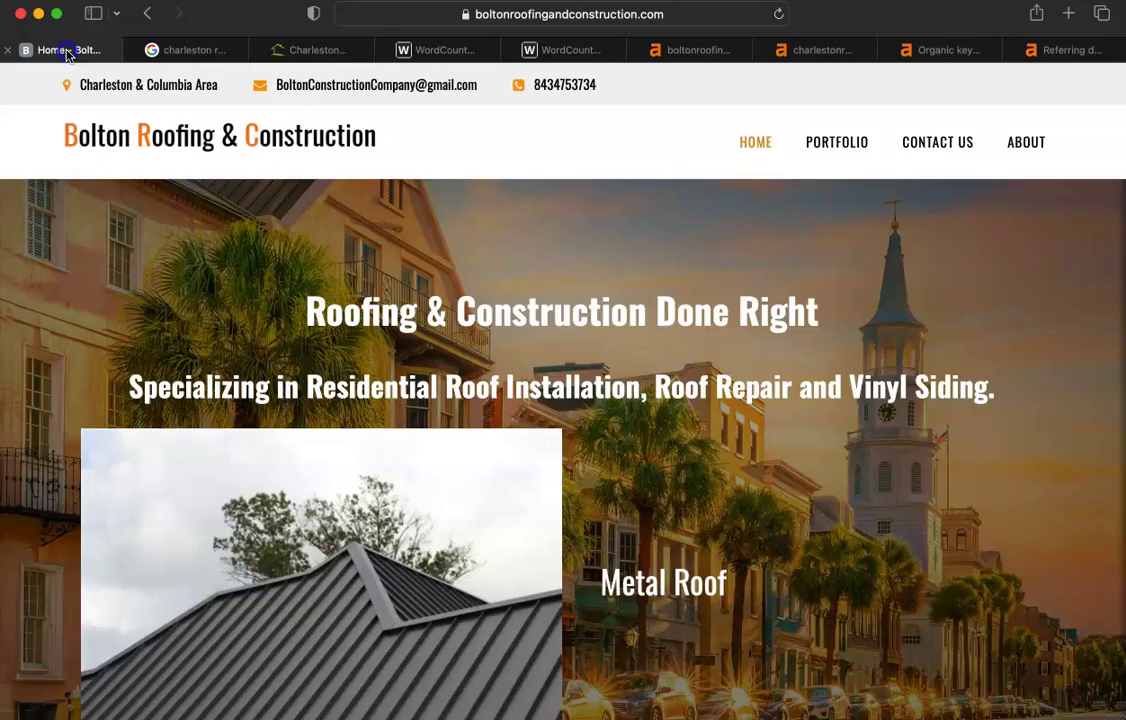